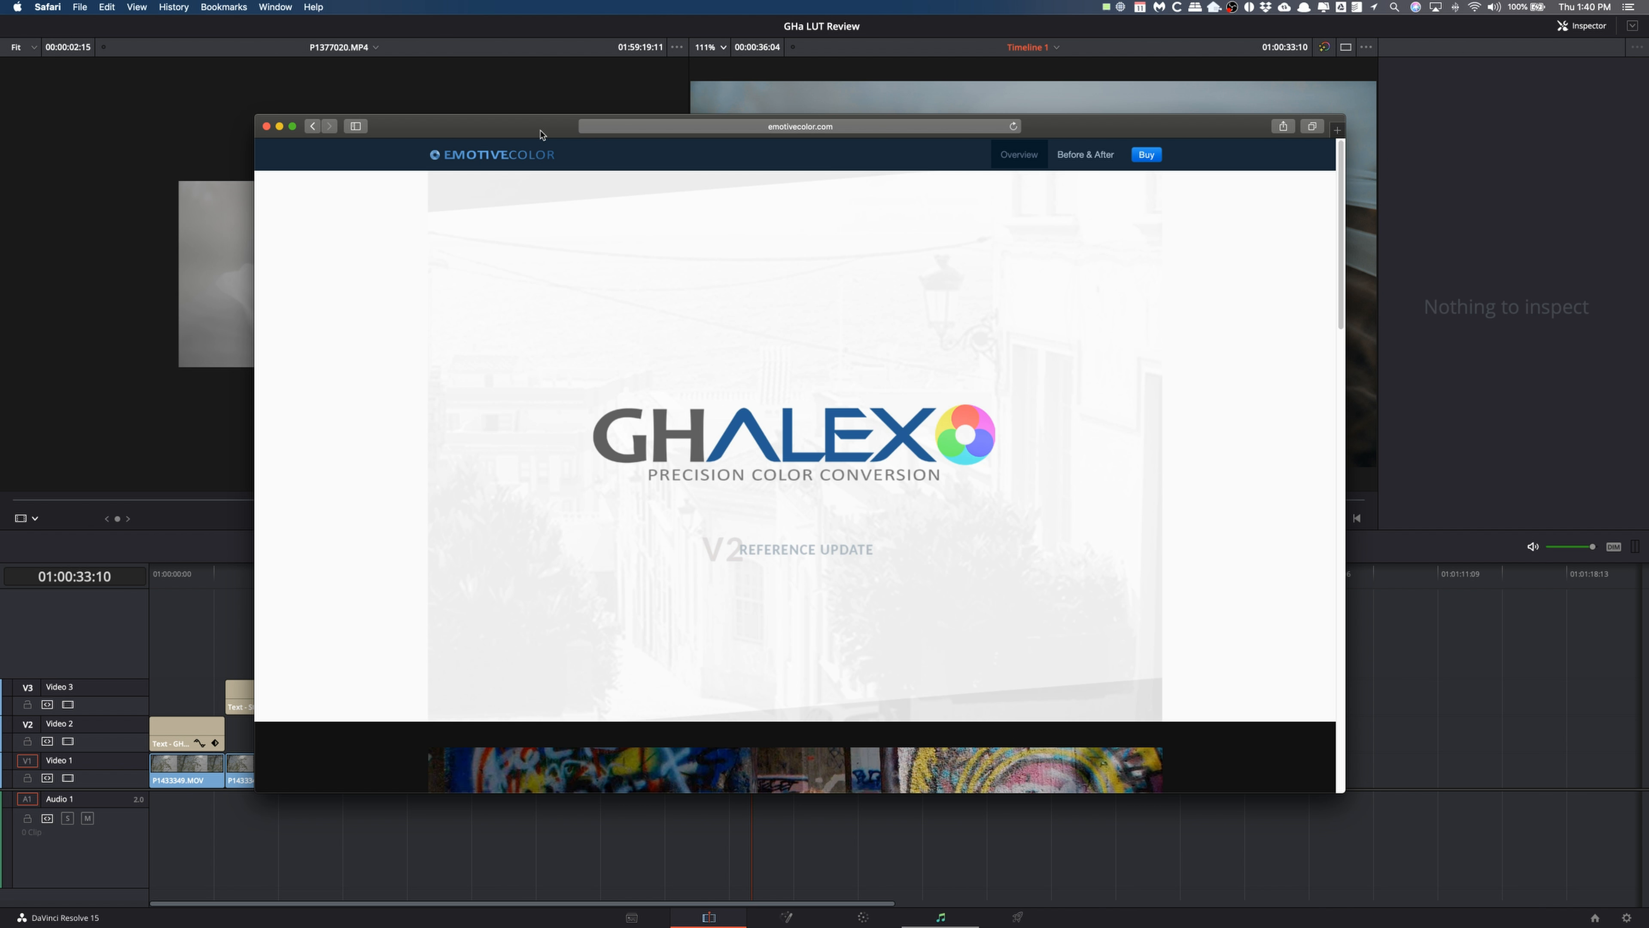
Step: Review the GHAlex overview page, covering the product video, rich color, highlights and artifact-free sections
{"action": "left_click_drag", "start_coordinate": [541, 131], "coordinate": [536, 114]}
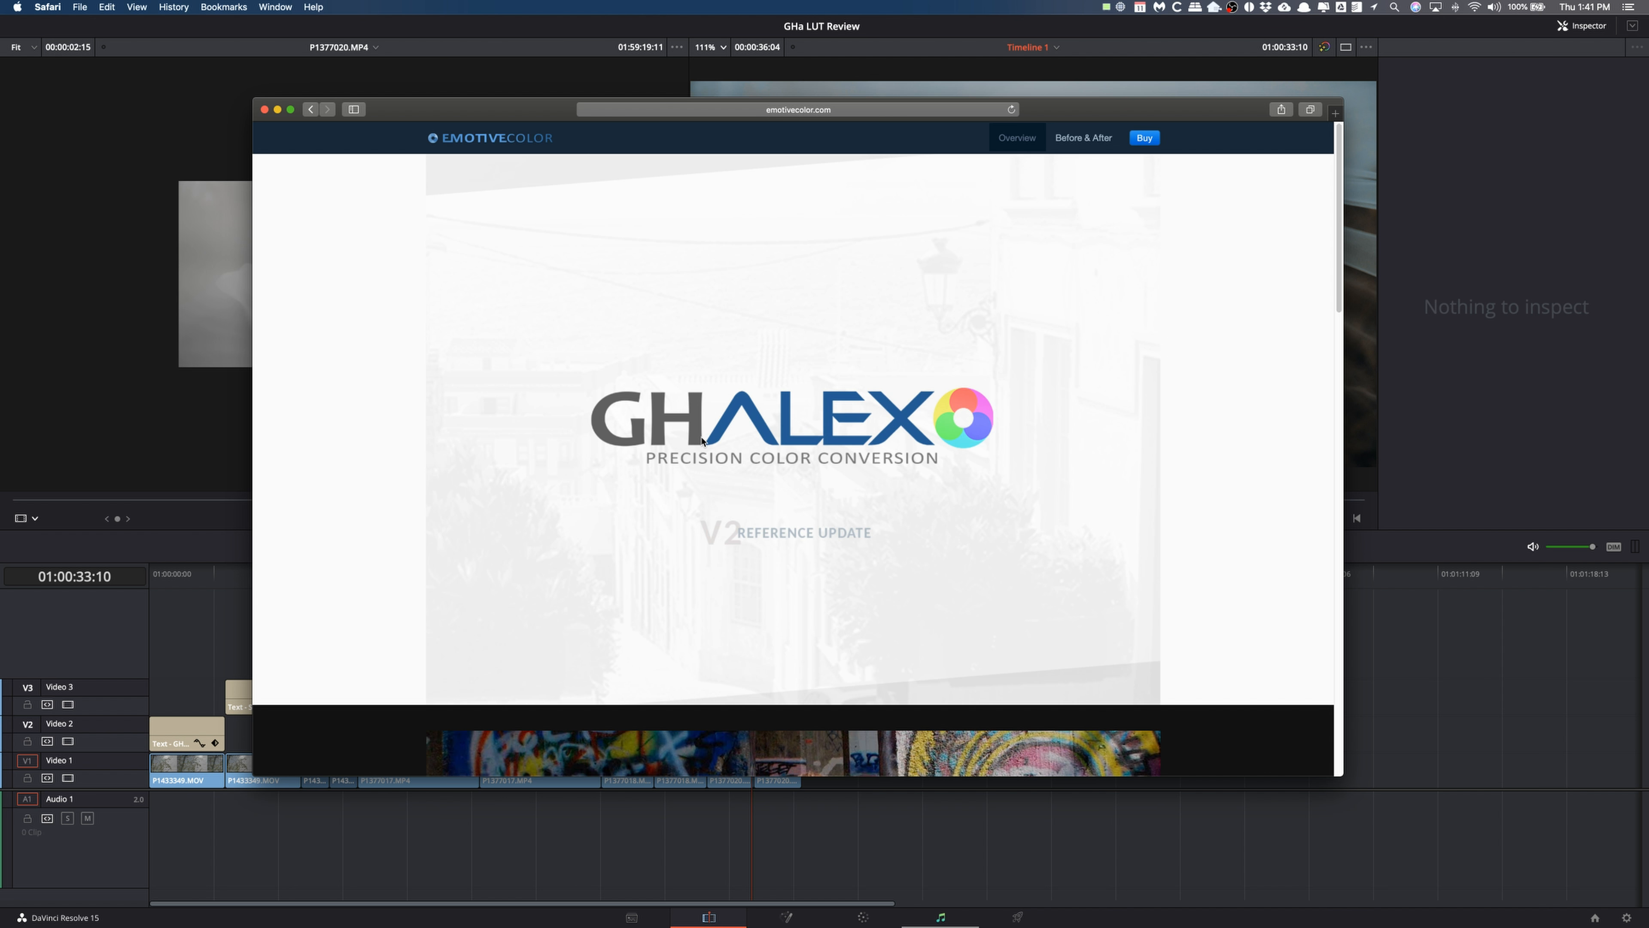
{"action": "scroll", "coordinate": [759, 422], "scroll_direction": "down", "scroll_amount": 10}
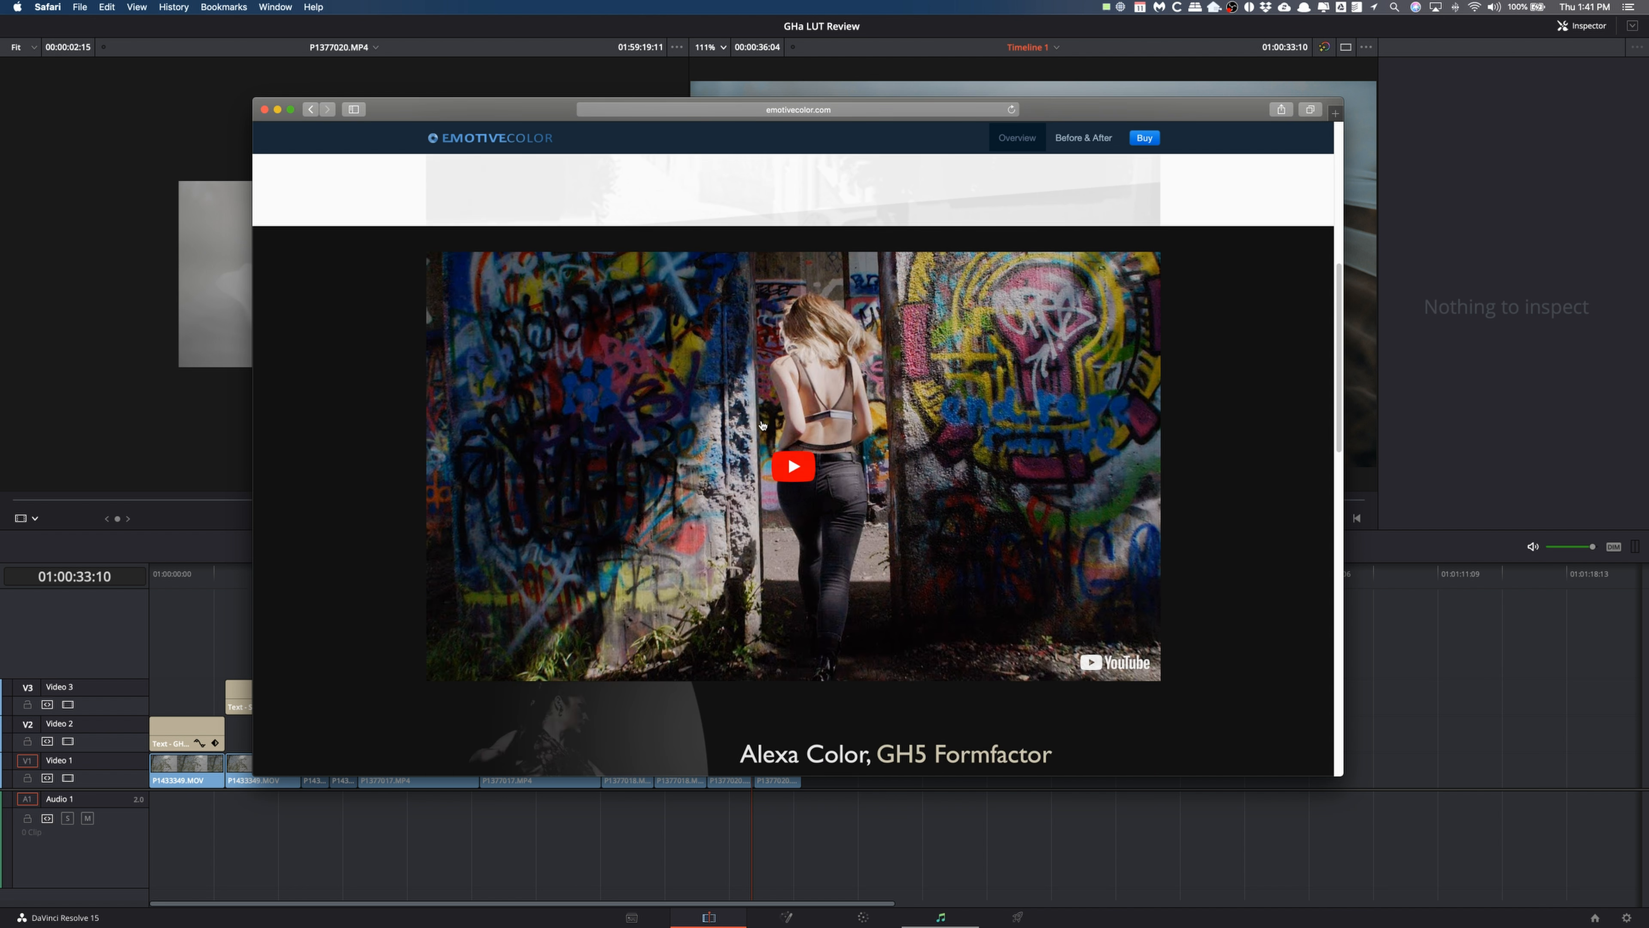
{"action": "scroll", "coordinate": [763, 424], "scroll_direction": "down", "scroll_amount": 4}
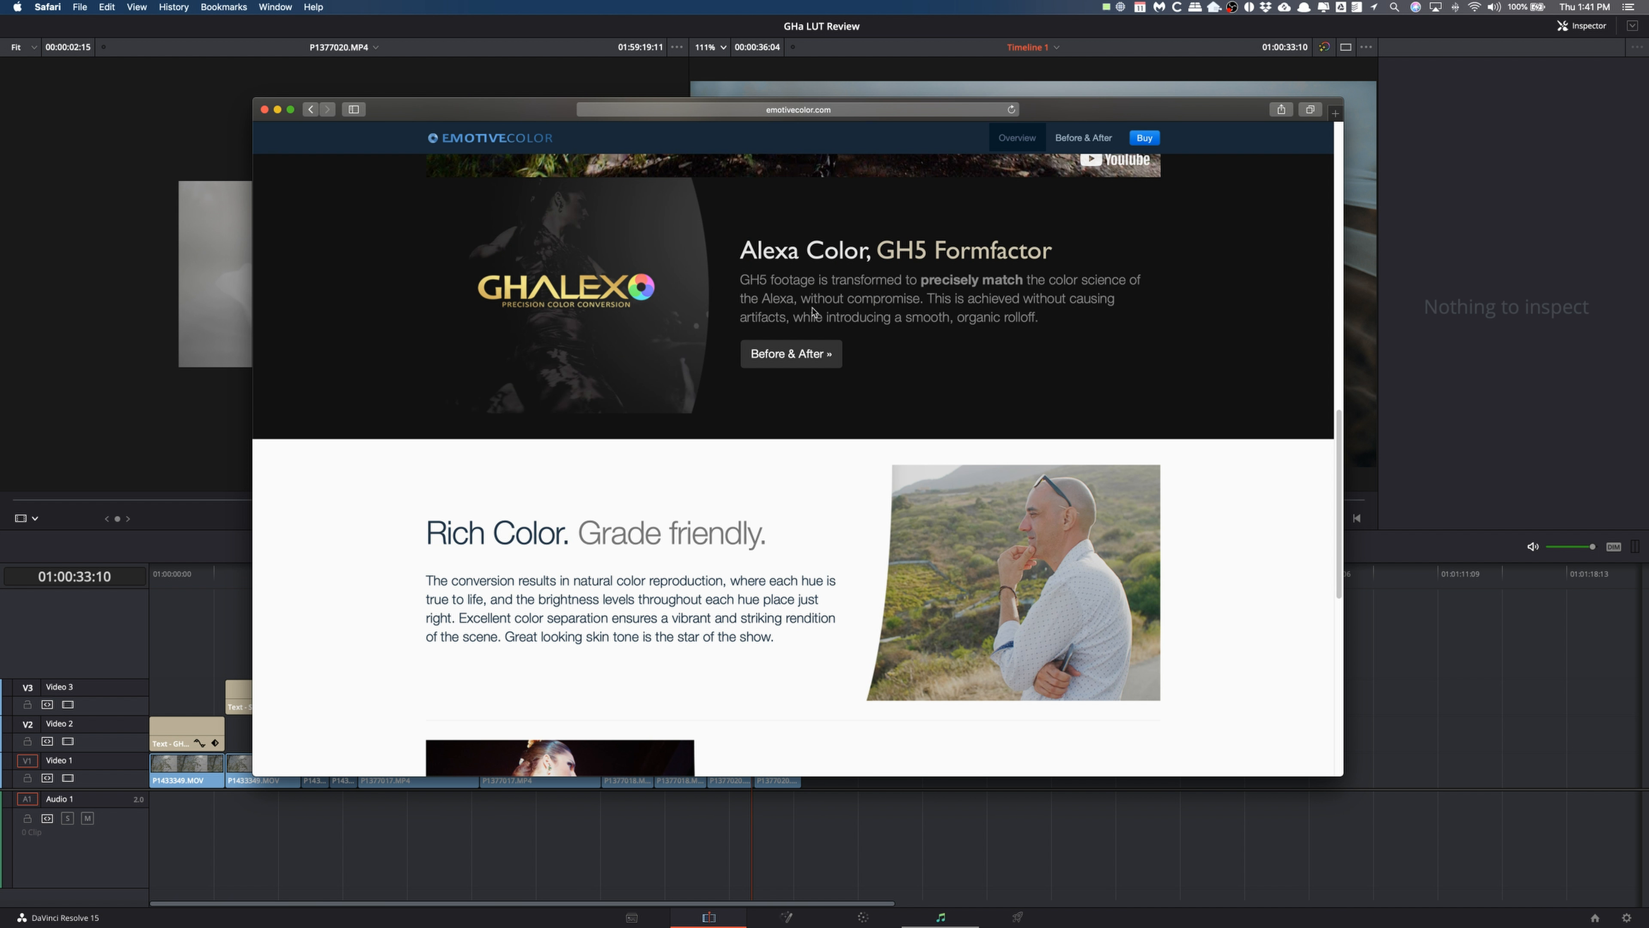
{"action": "scroll", "coordinate": [852, 381], "scroll_direction": "down", "scroll_amount": 5}
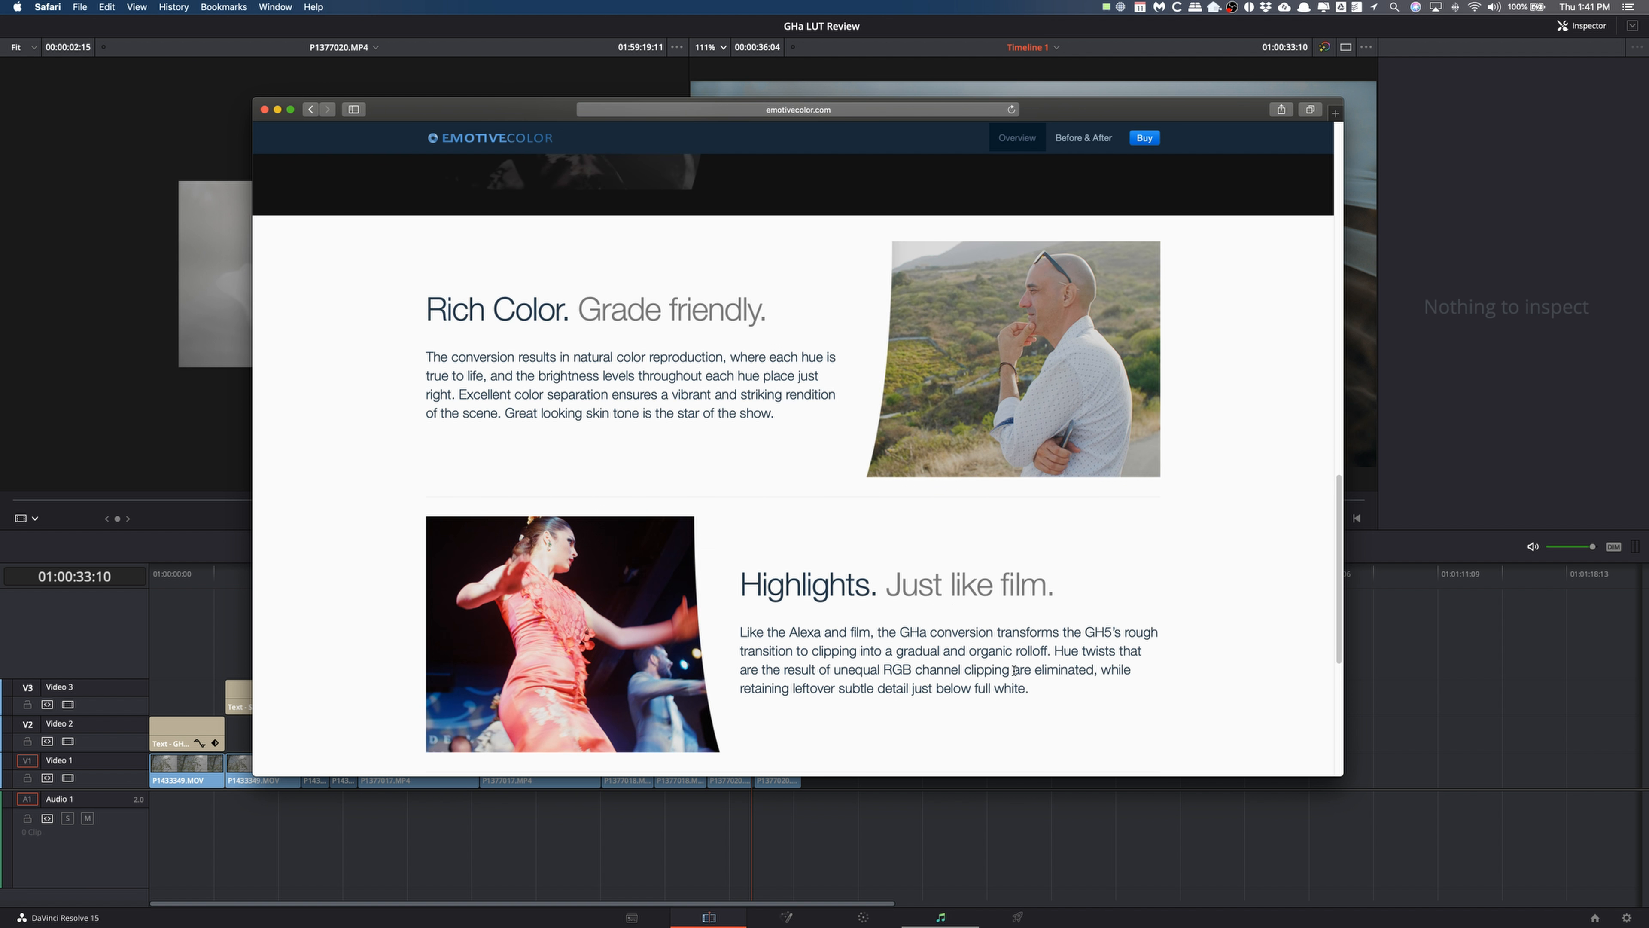
{"action": "scroll", "coordinate": [896, 642], "scroll_direction": "down", "scroll_amount": 1}
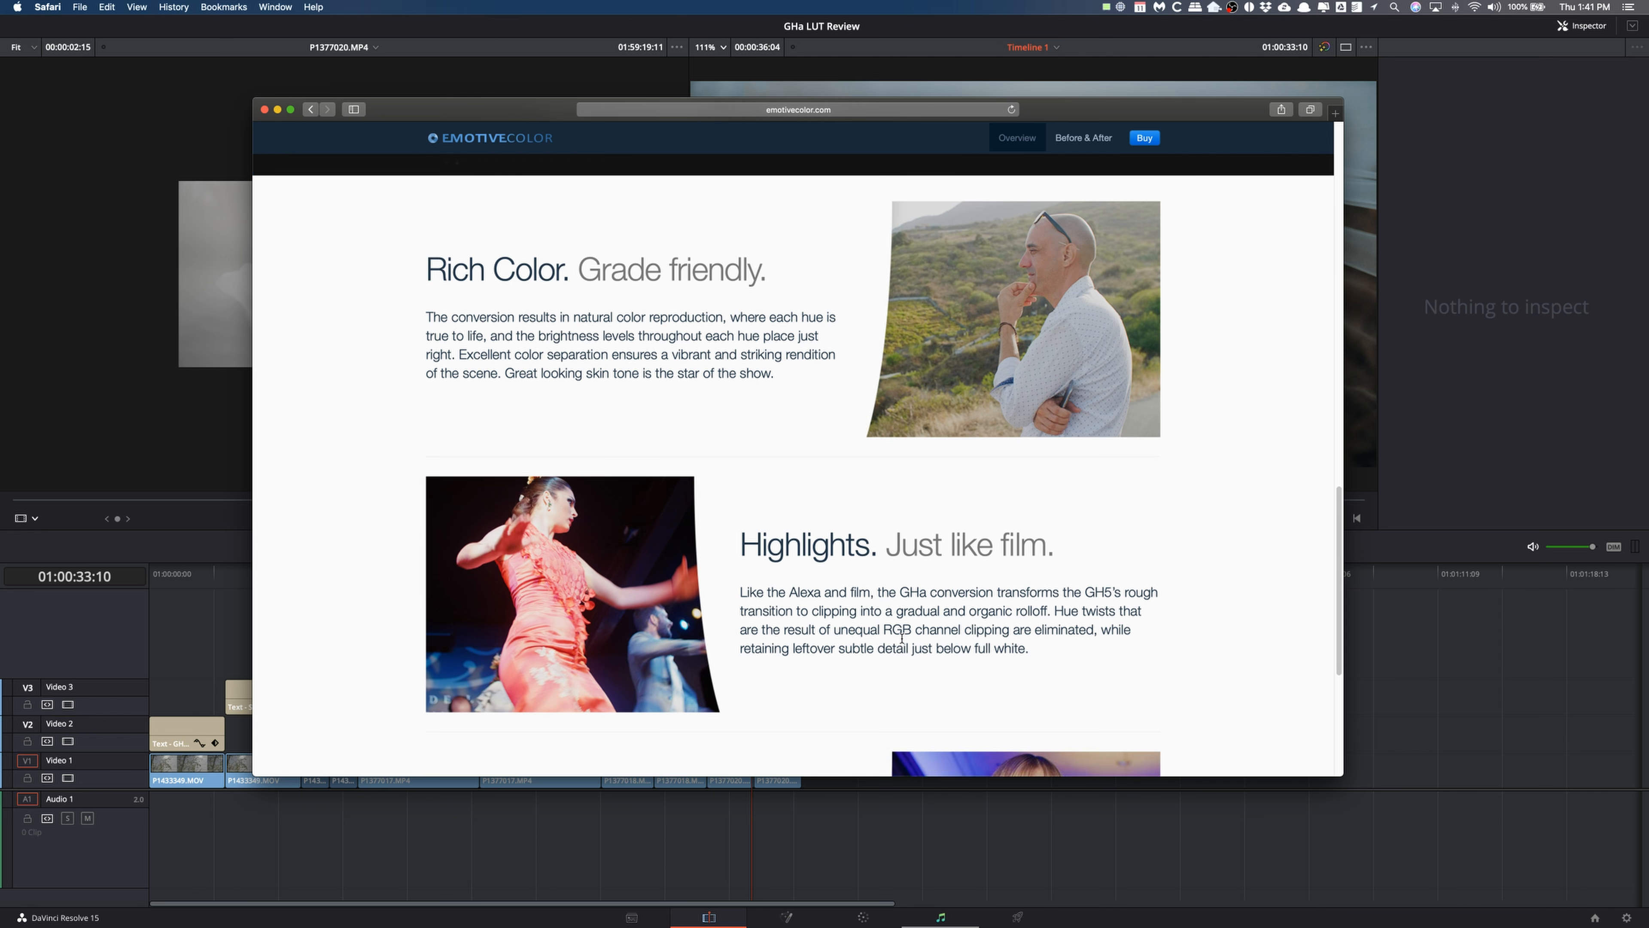
{"action": "scroll", "coordinate": [901, 639], "scroll_direction": "down", "scroll_amount": 5}
{"action": "scroll", "coordinate": [870, 646], "scroll_direction": "up", "scroll_amount": 2}
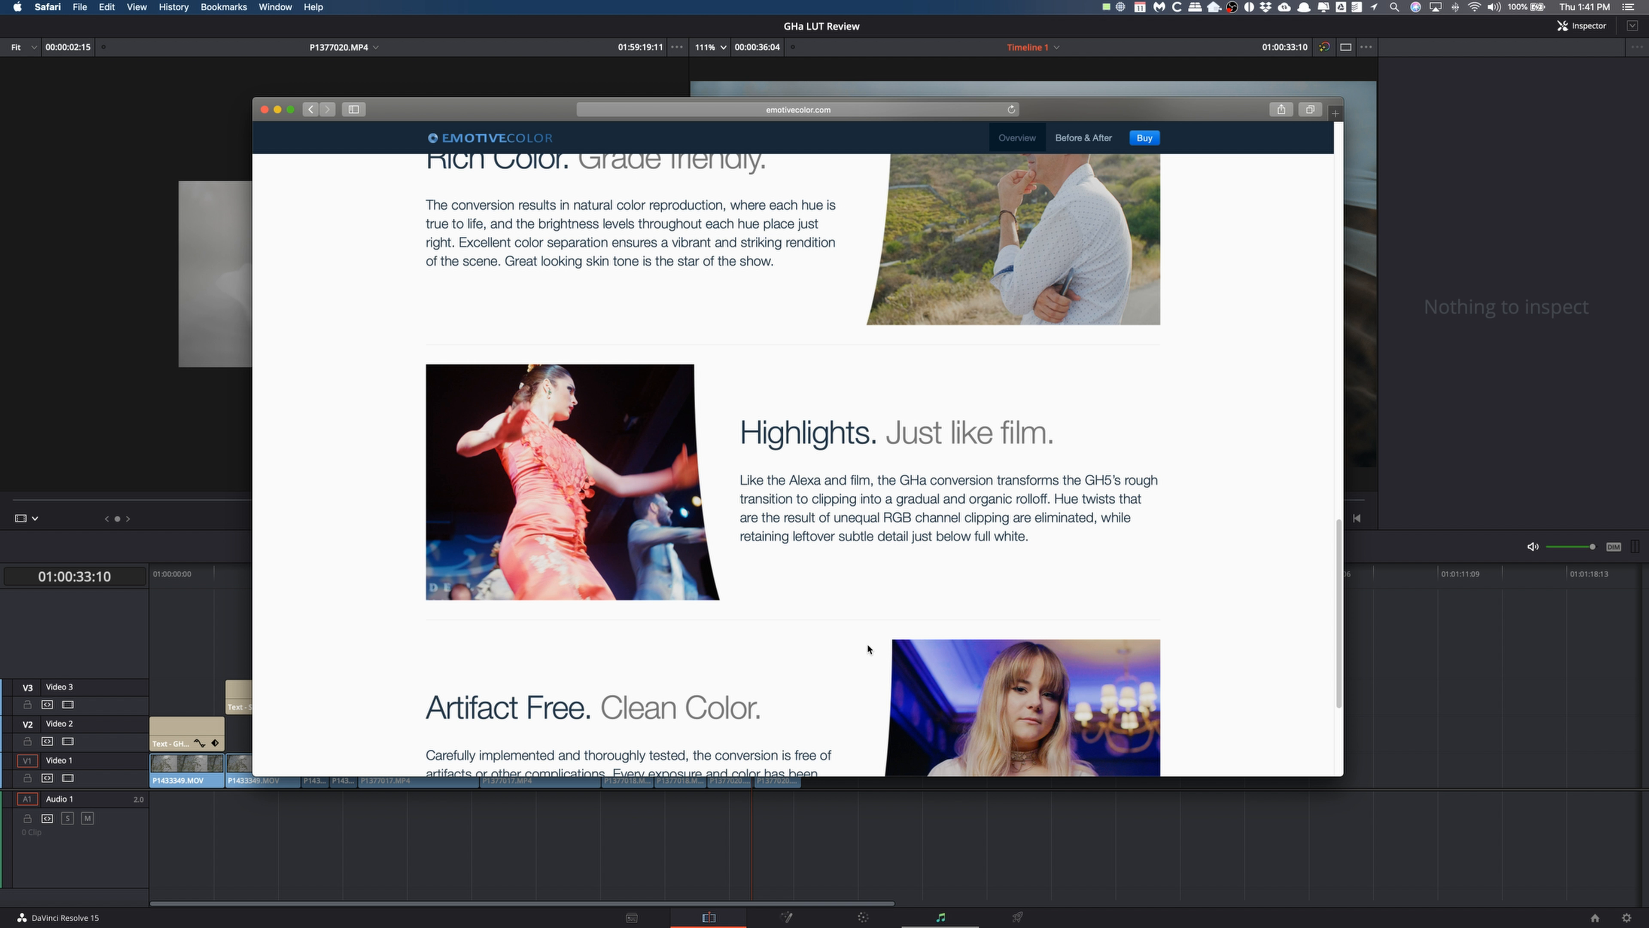
{"action": "scroll", "coordinate": [865, 627], "scroll_direction": "down", "scroll_amount": 5}
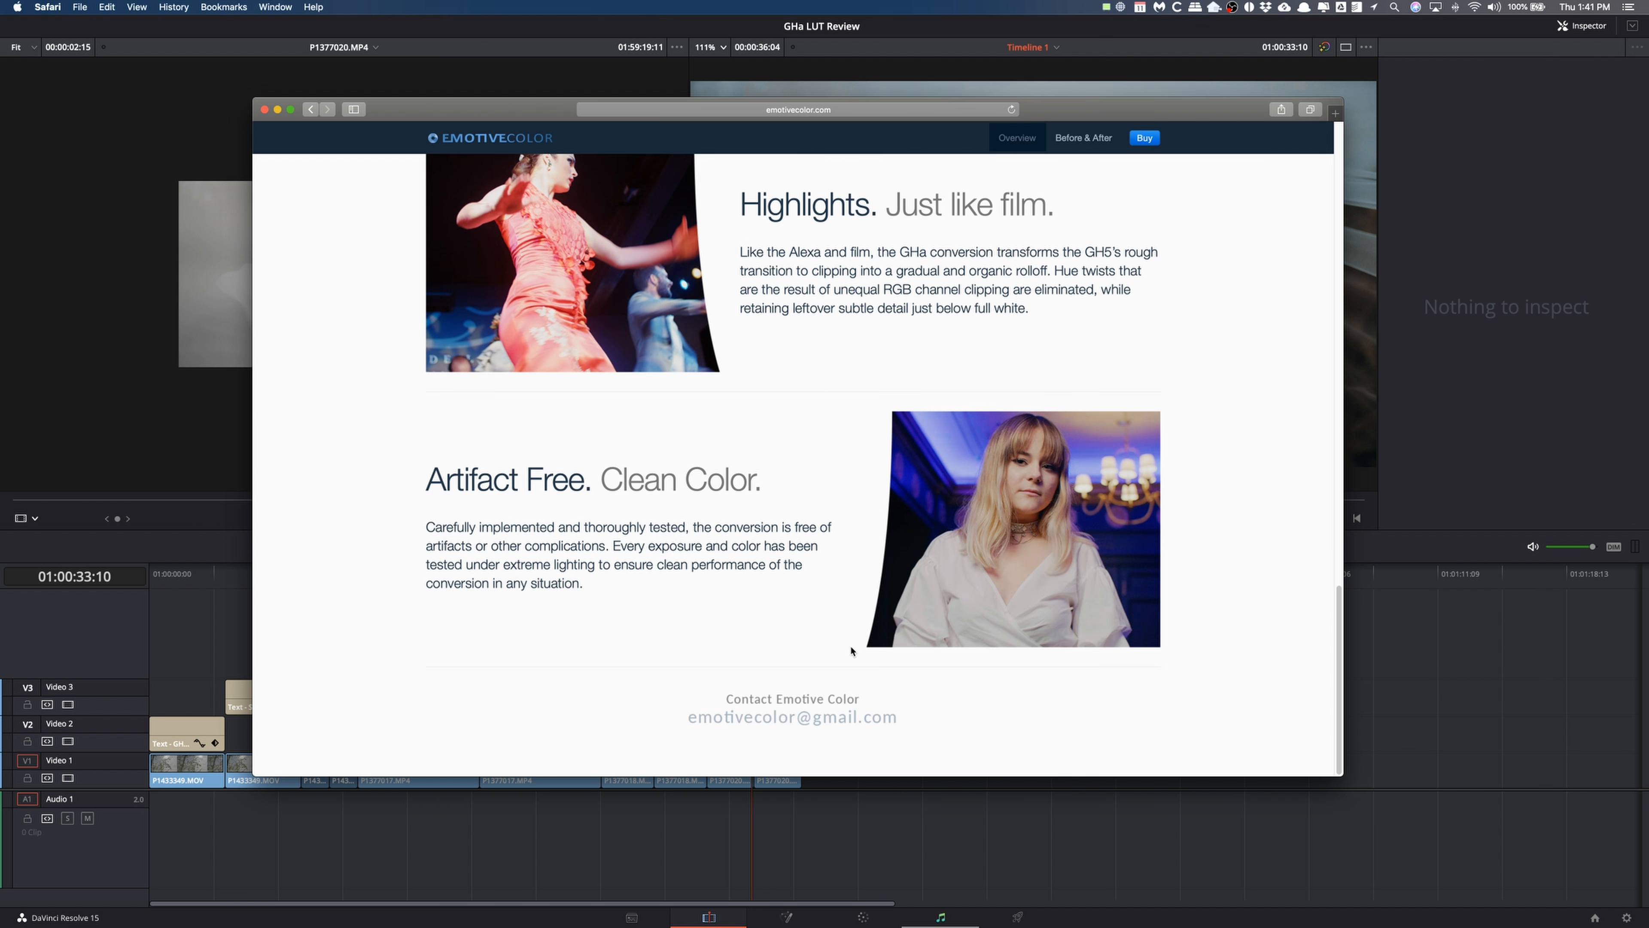
{"action": "scroll", "coordinate": [786, 424], "scroll_direction": "up", "scroll_amount": 15}
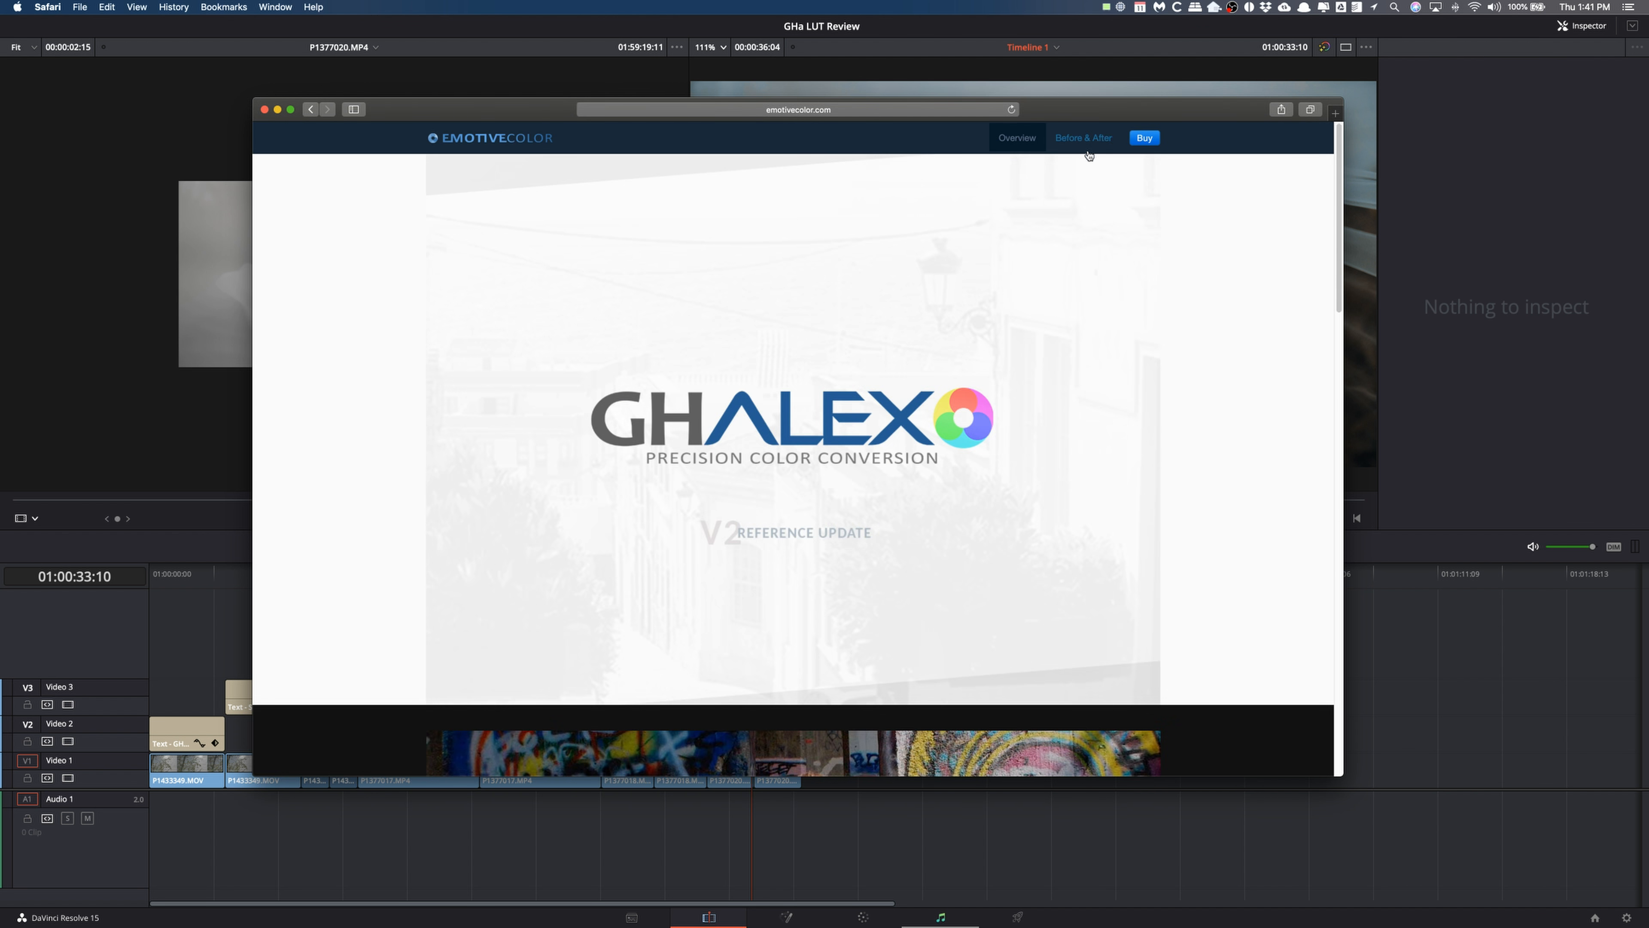
Step: Open the GHAlex purchase page and examine the Tungsten and Daylight options and the What's Included list
{"action": "left_click", "coordinate": [1141, 138]}
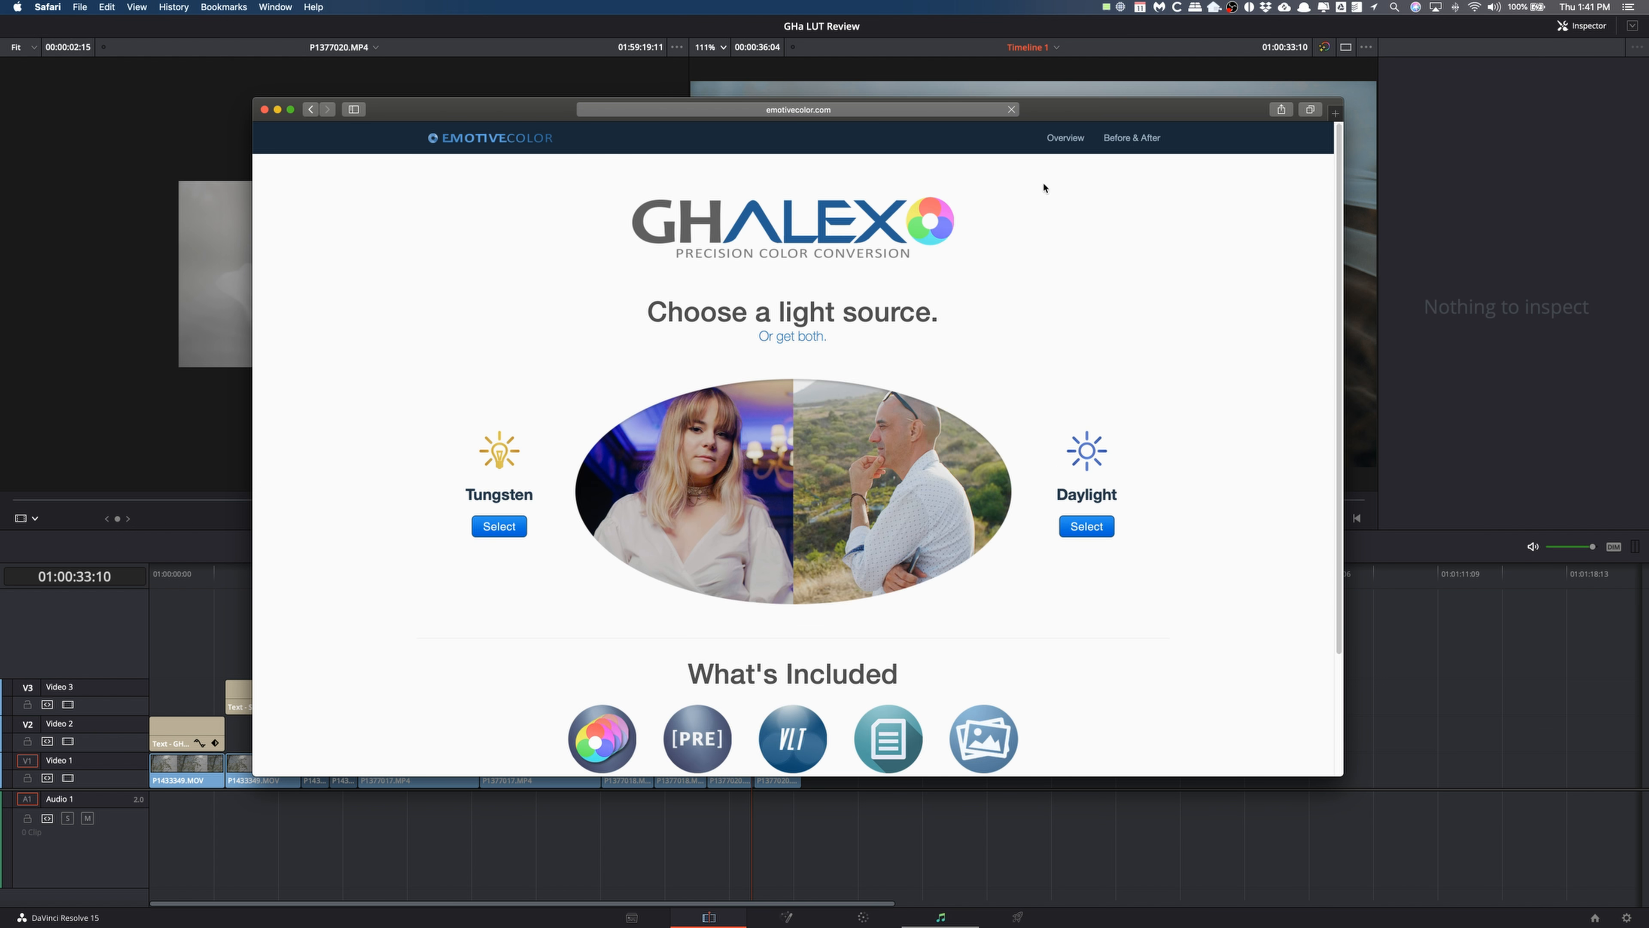
{"action": "scroll", "coordinate": [834, 390], "scroll_direction": "down", "scroll_amount": 5}
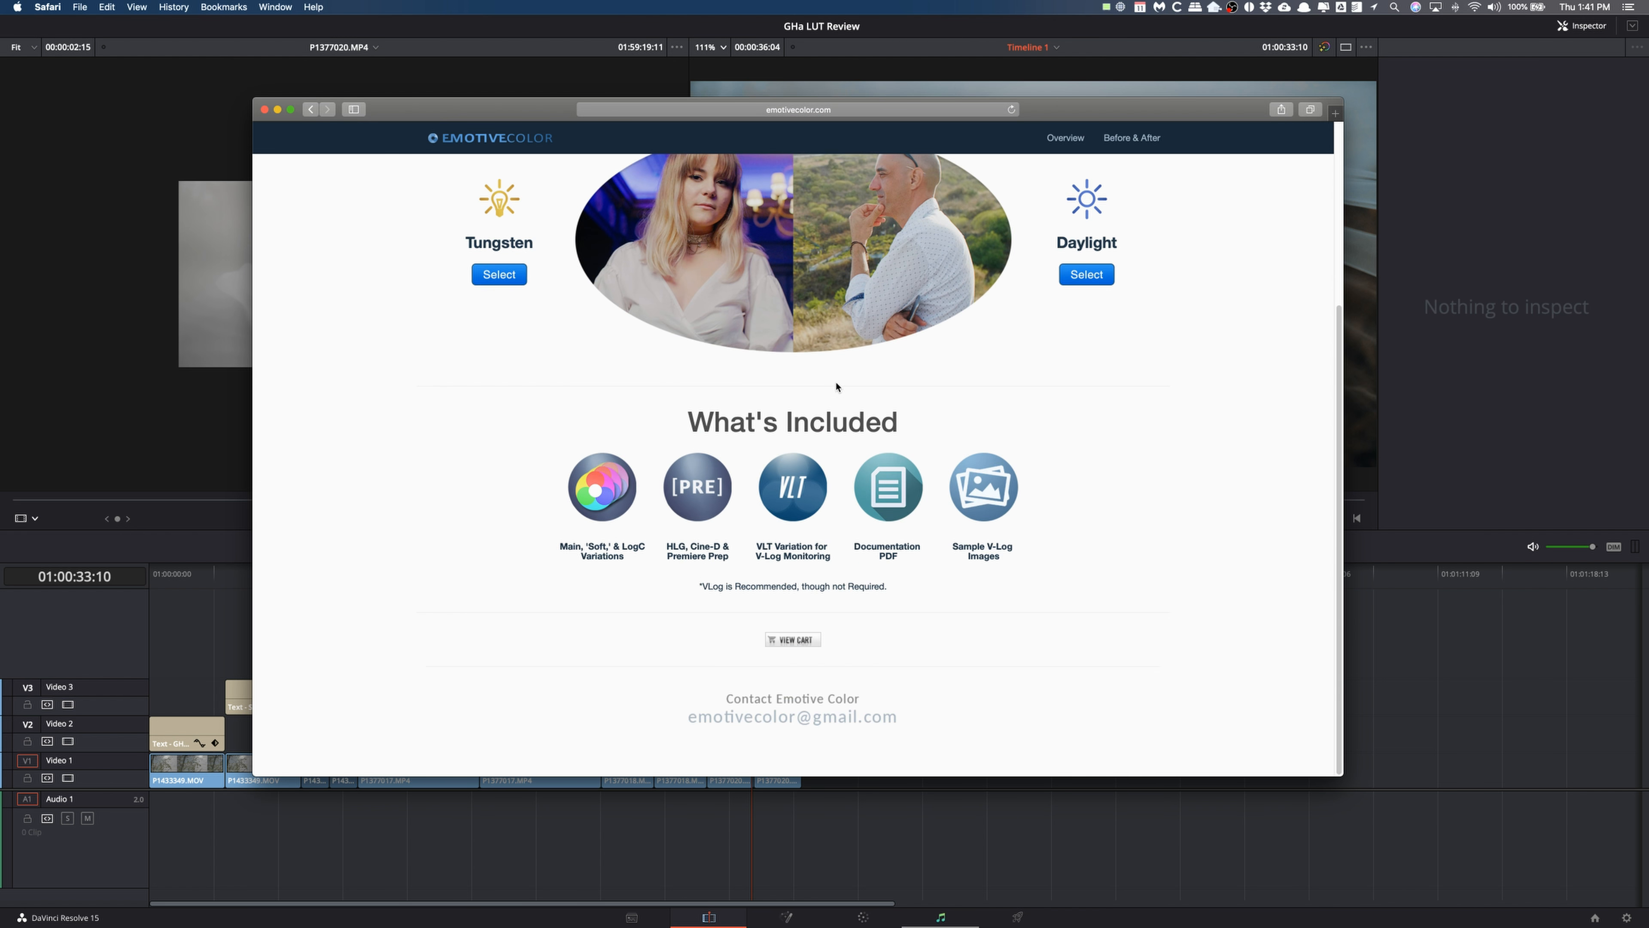
{"action": "scroll", "coordinate": [837, 393], "scroll_direction": "up", "scroll_amount": 5}
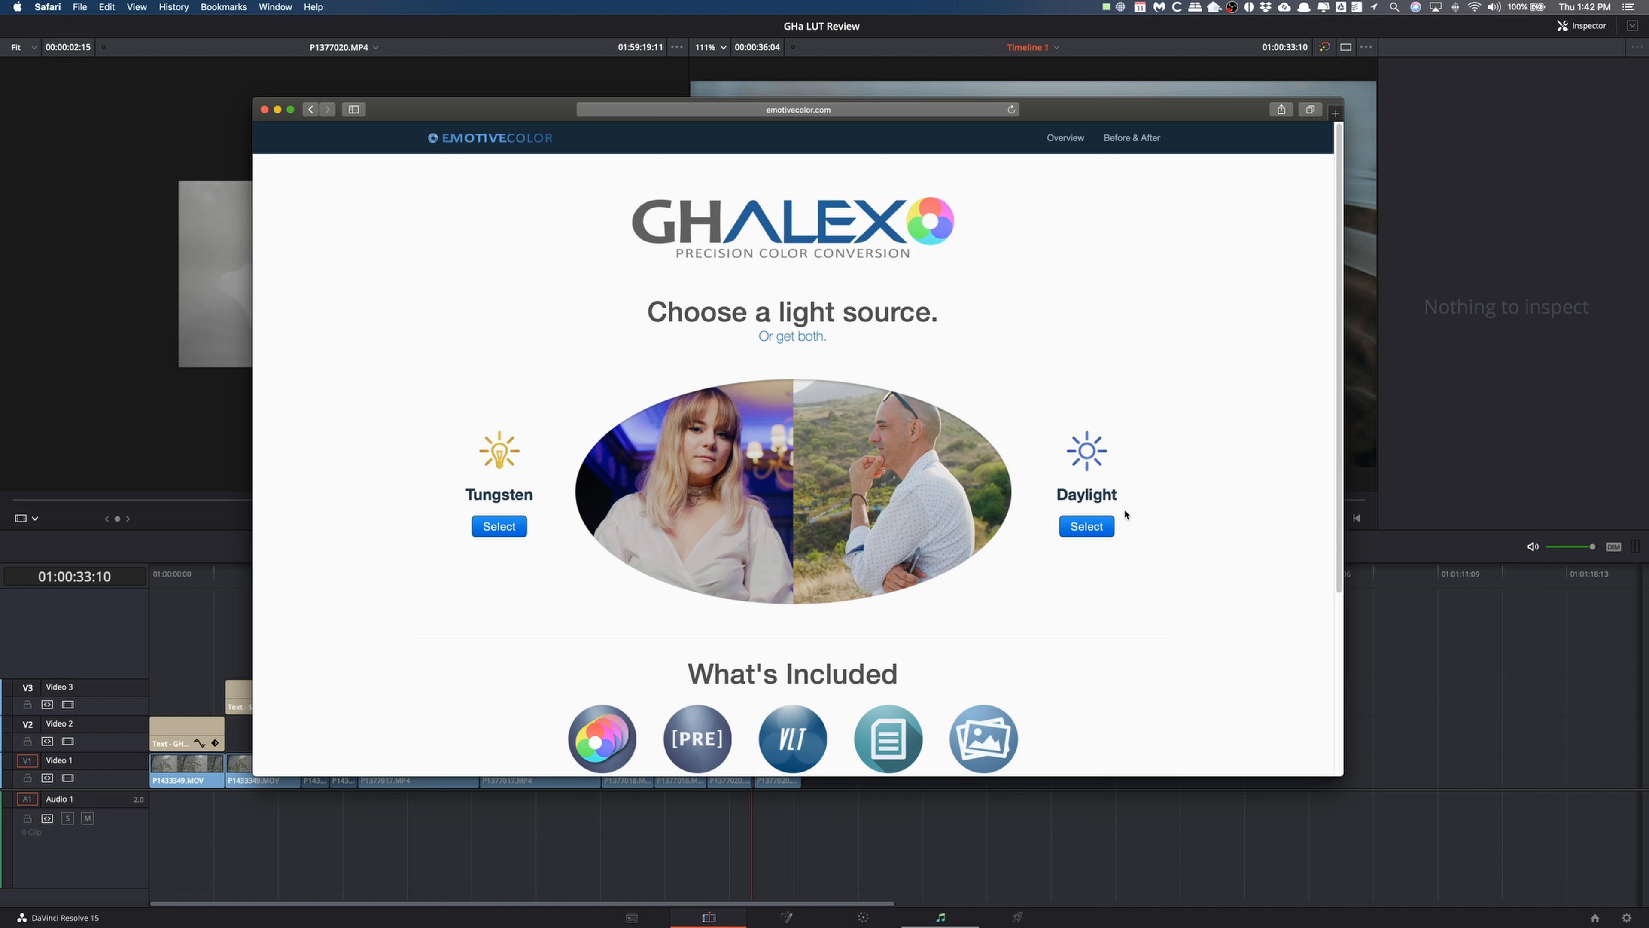
{"action": "scroll", "coordinate": [1058, 438], "scroll_direction": "down", "scroll_amount": 5}
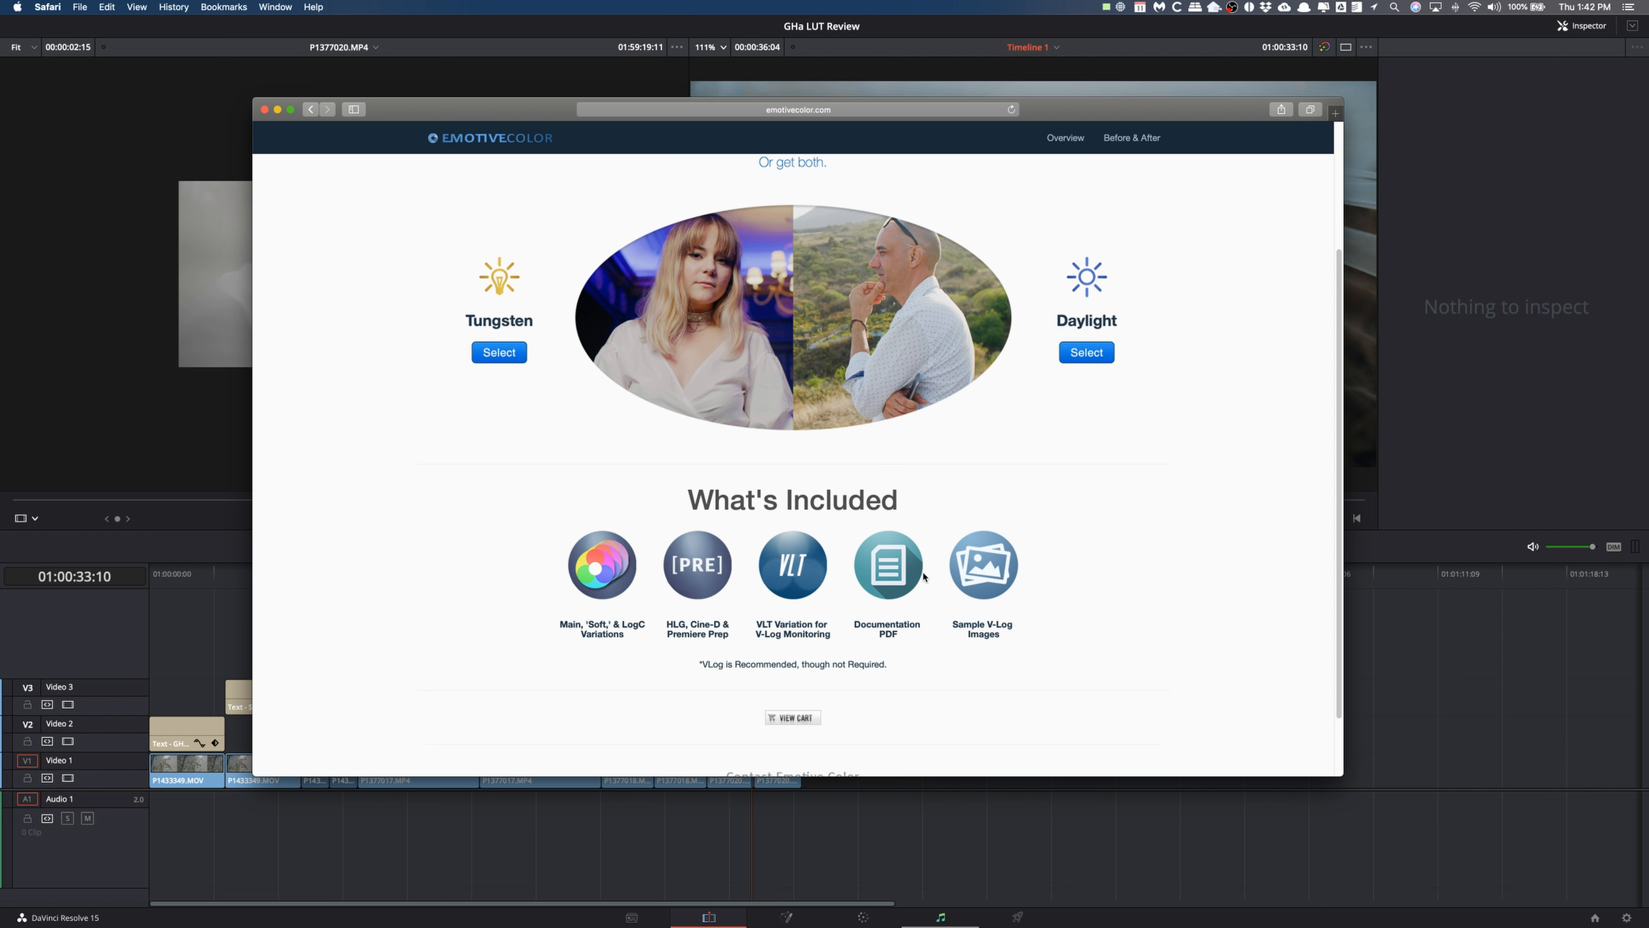
{"action": "scroll", "coordinate": [924, 576], "scroll_direction": "up", "scroll_amount": 5}
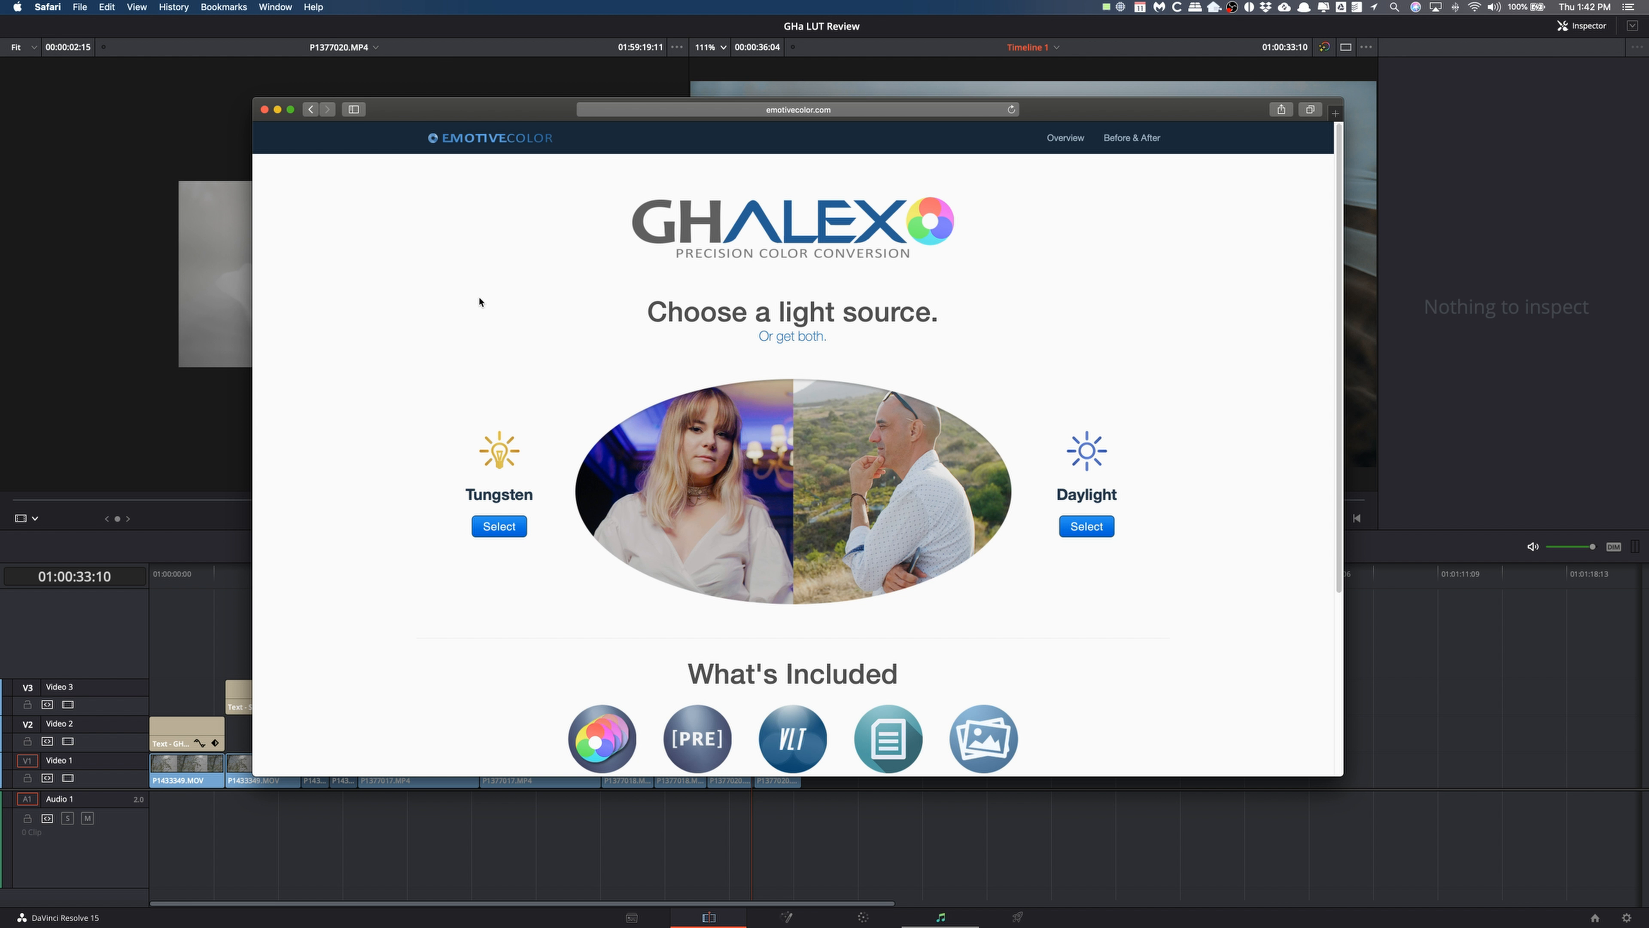
Step: Close the browser window and return to the start of Timeline 1 in DaVinci Resolve
{"action": "left_click", "coordinate": [264, 111]}
{"action": "left_click", "coordinate": [377, 618]}
{"action": "key", "text": "Home"}
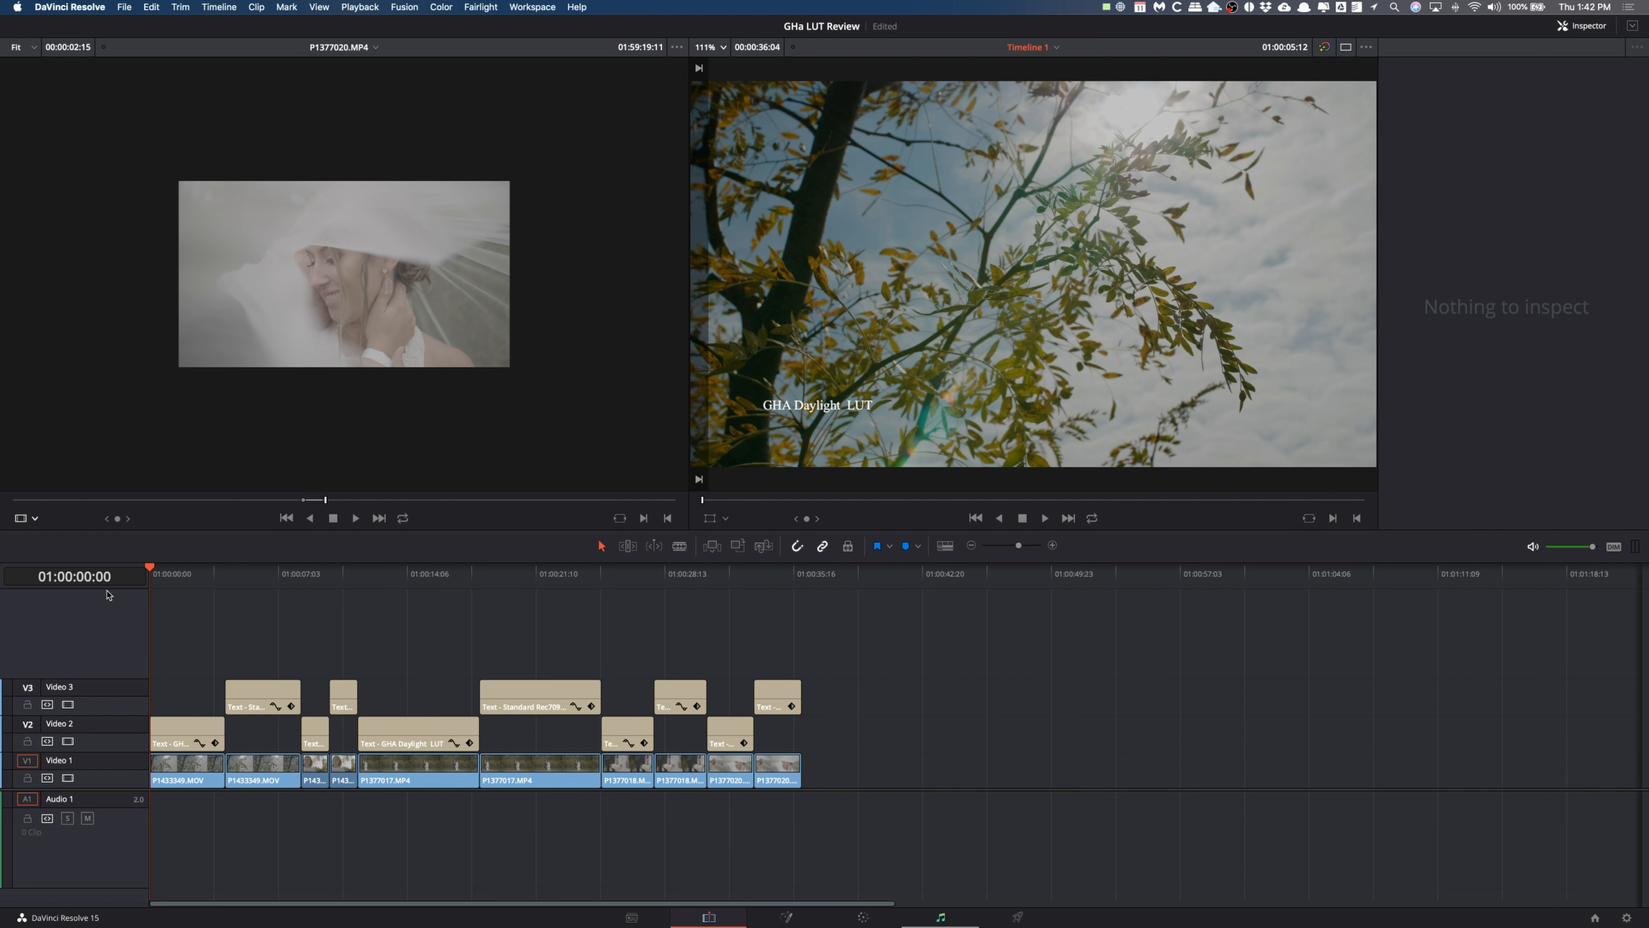
Step: Open the Color page and compare the GHA Daylight LUT on clip 01 with the standard Rec709 conversion on clip 02
{"action": "left_click", "coordinate": [861, 917]}
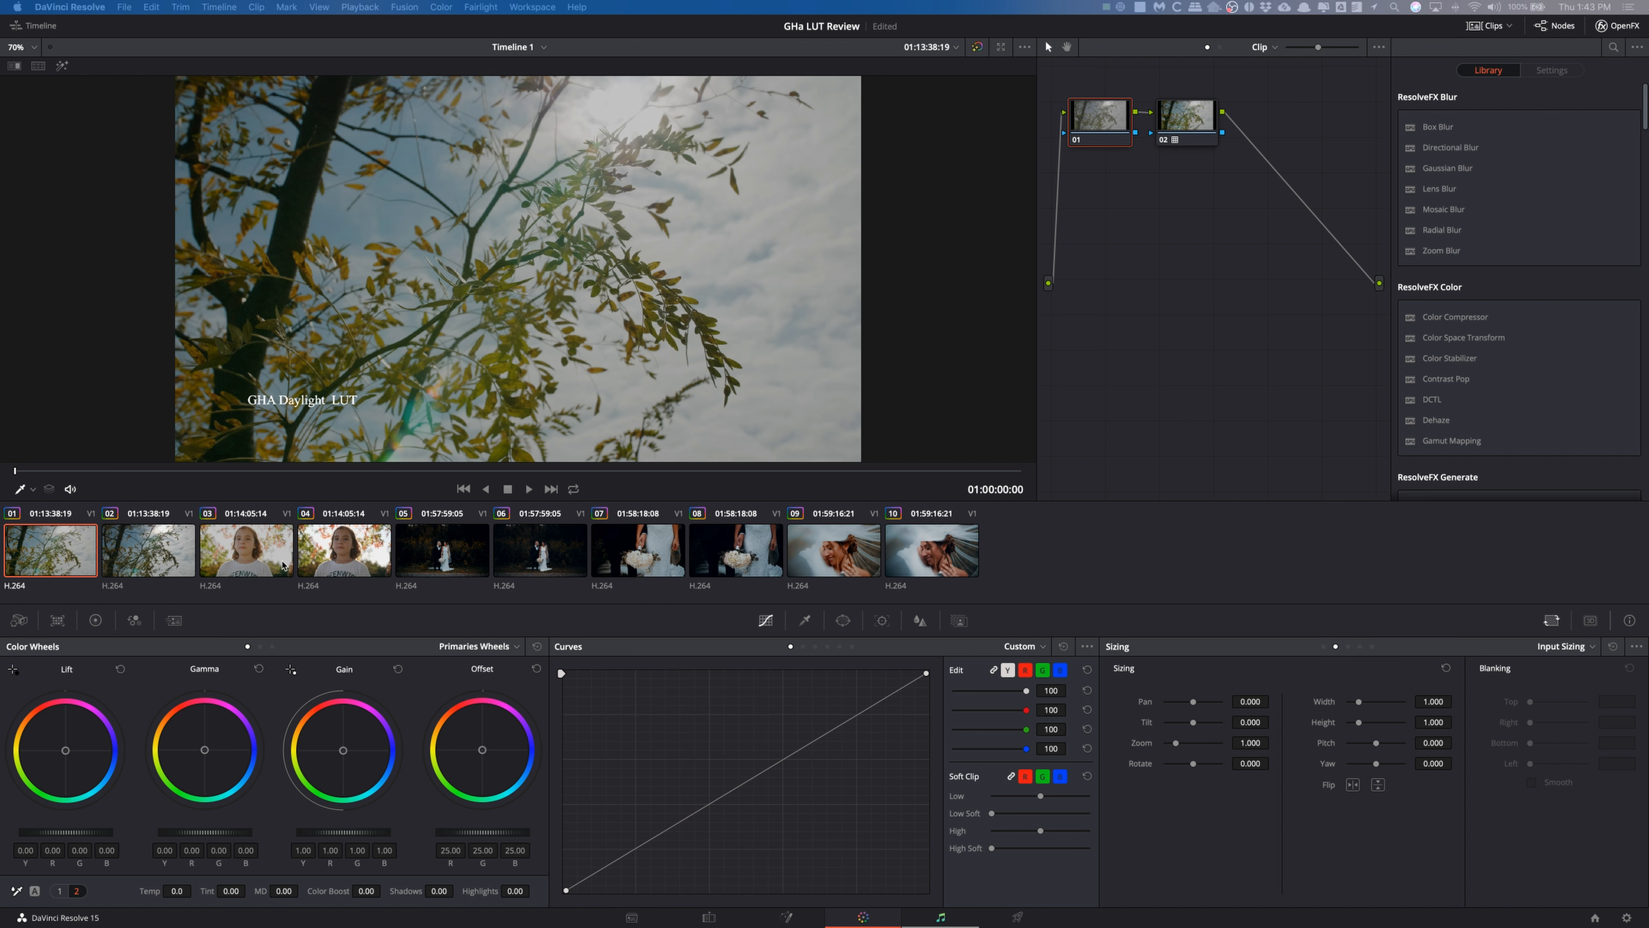
{"action": "left_click", "coordinate": [158, 555]}
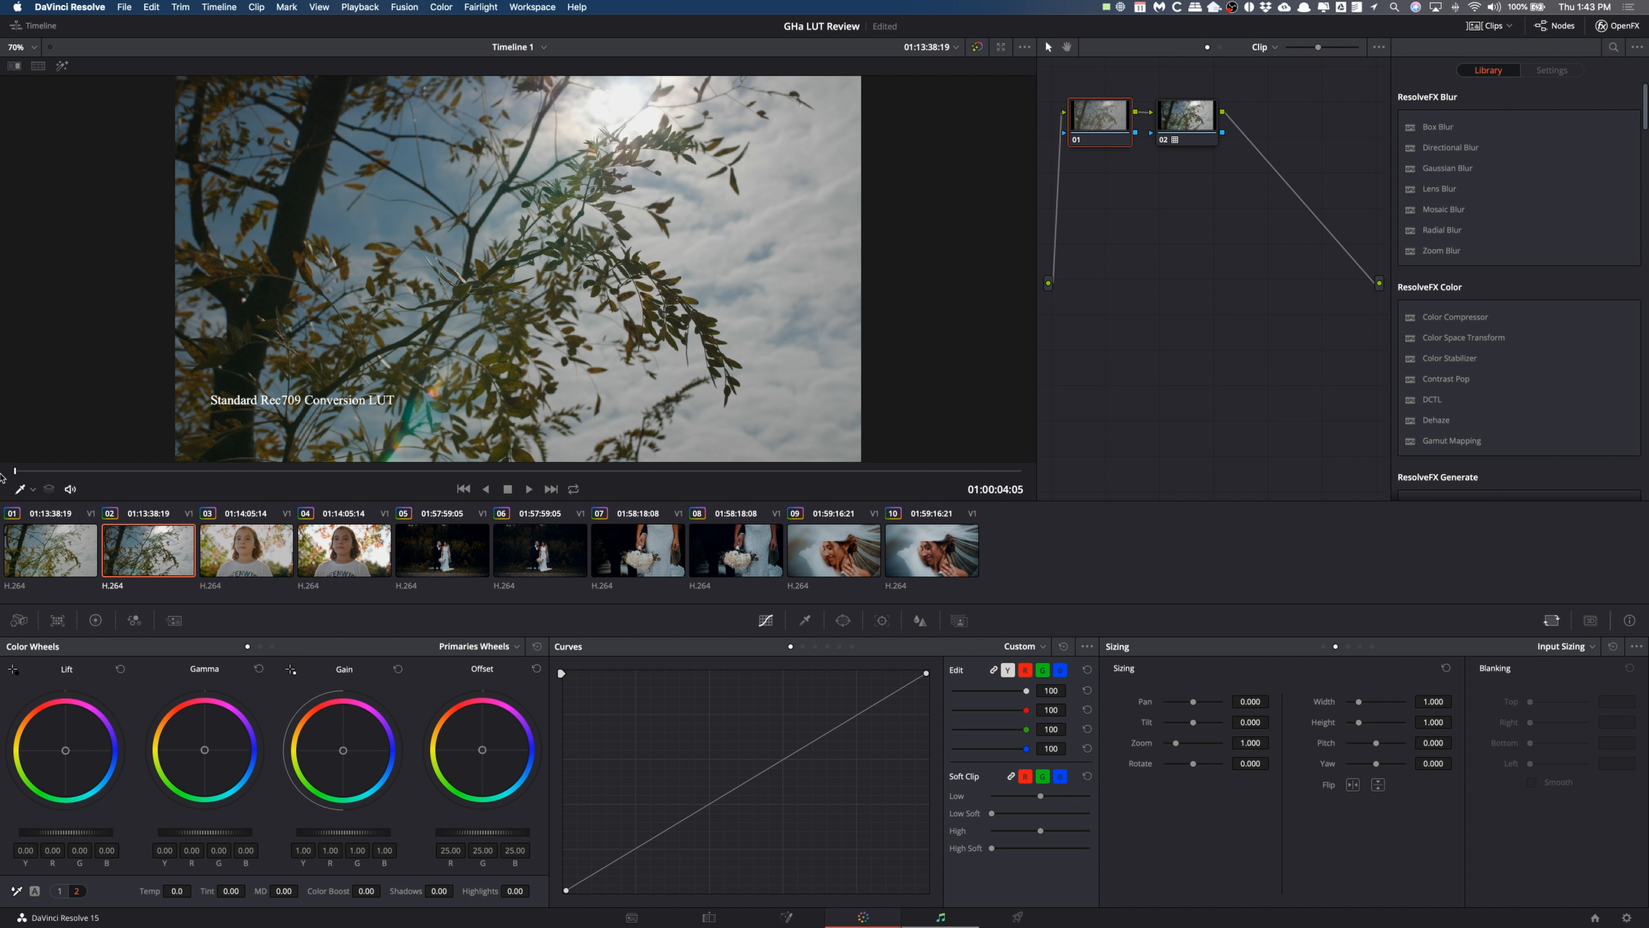
{"action": "left_click", "coordinate": [71, 564]}
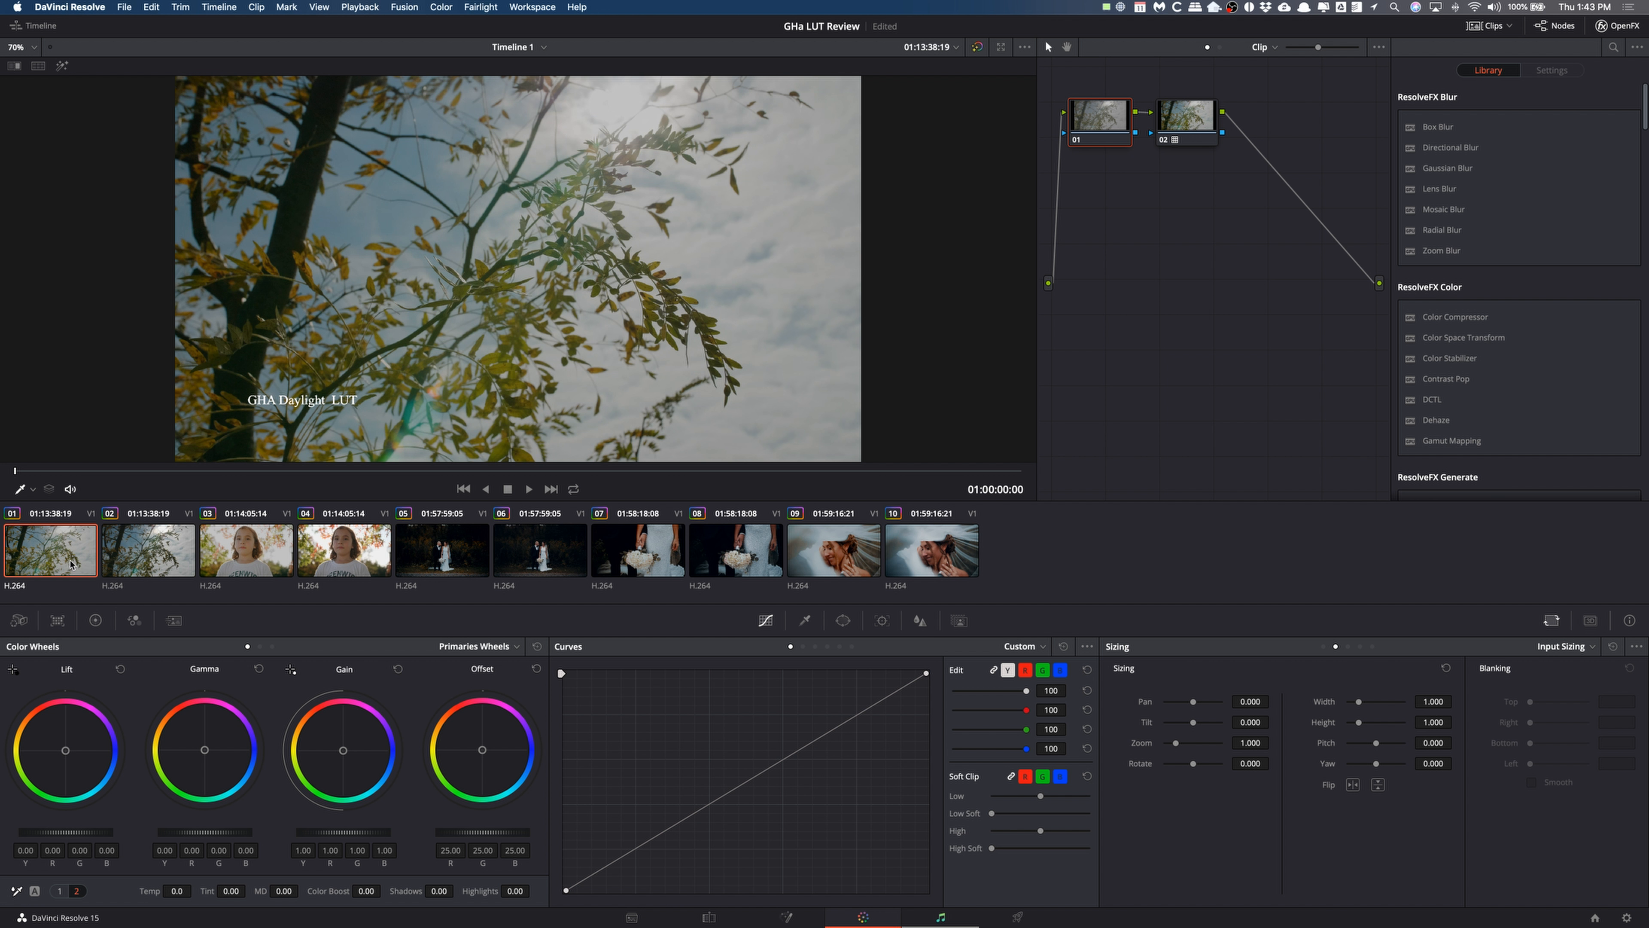
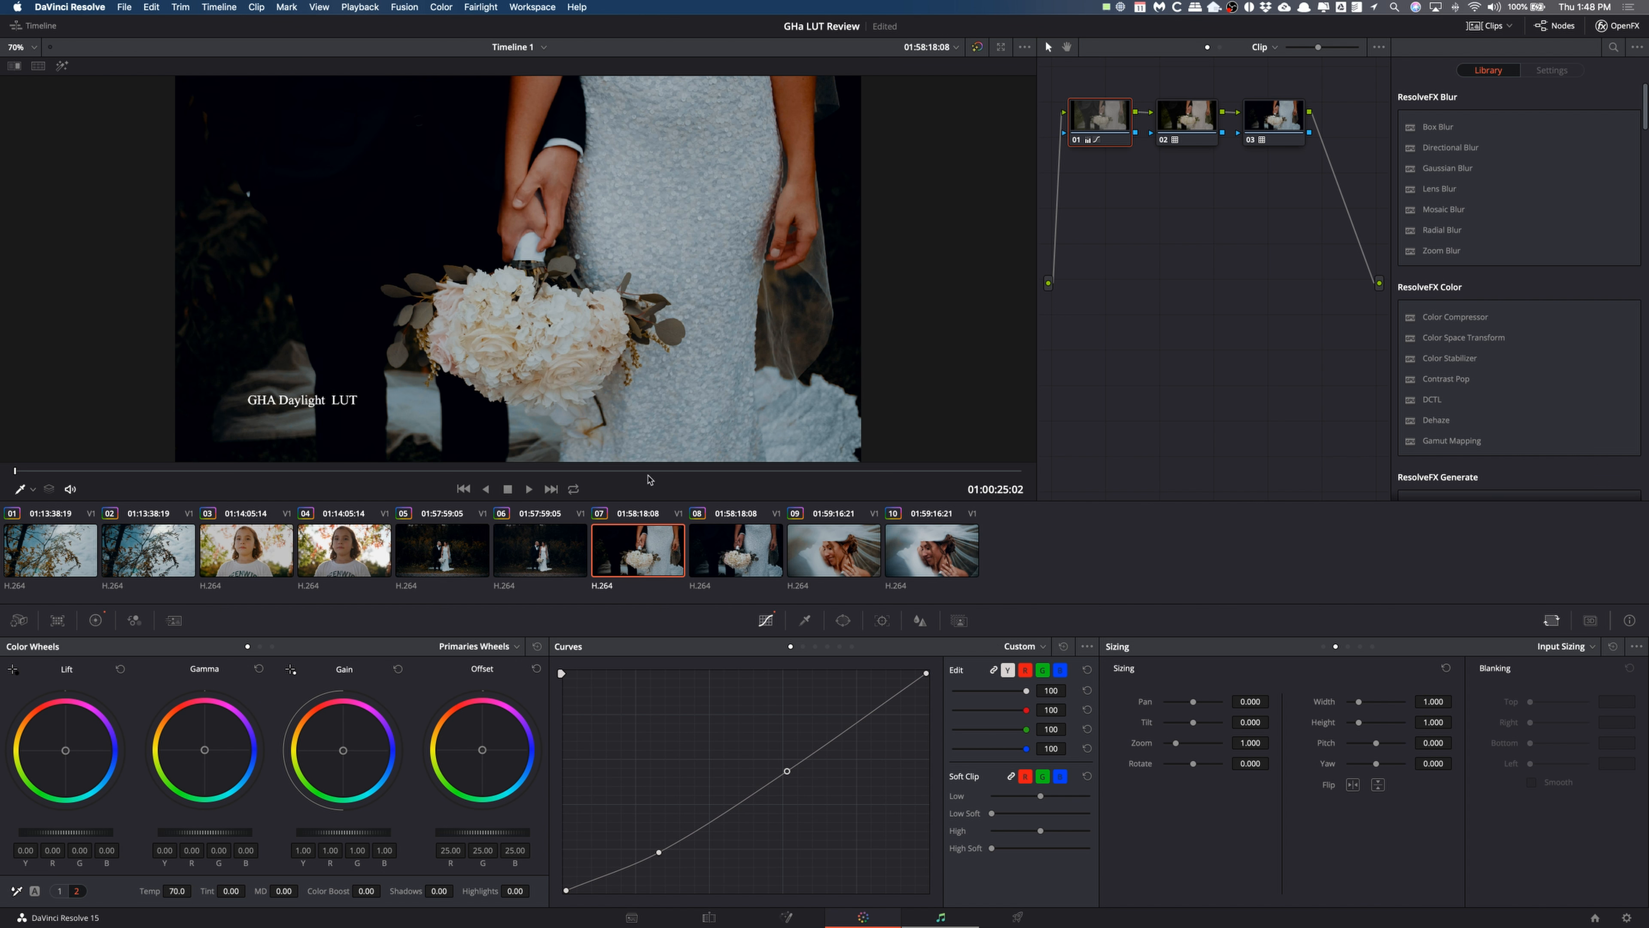
Step: Reset the custom curve on clip 08, then rebuild it with a point above the middle and a lowered shadow point
{"action": "left_click", "coordinate": [698, 557]}
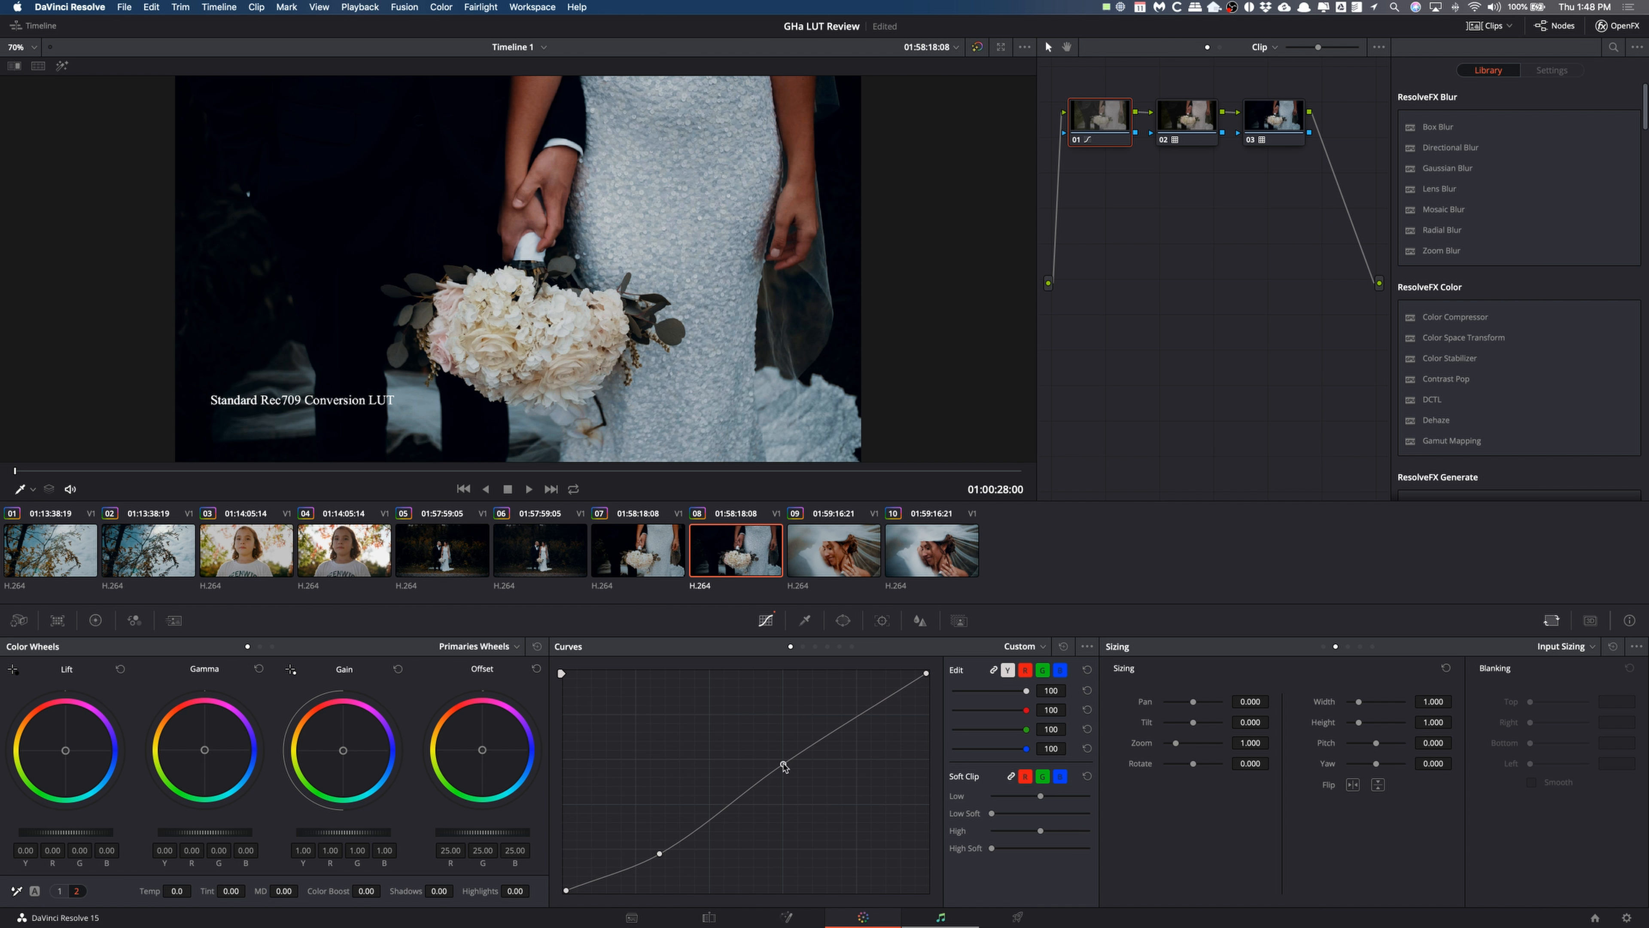
{"action": "left_click", "coordinate": [1063, 646]}
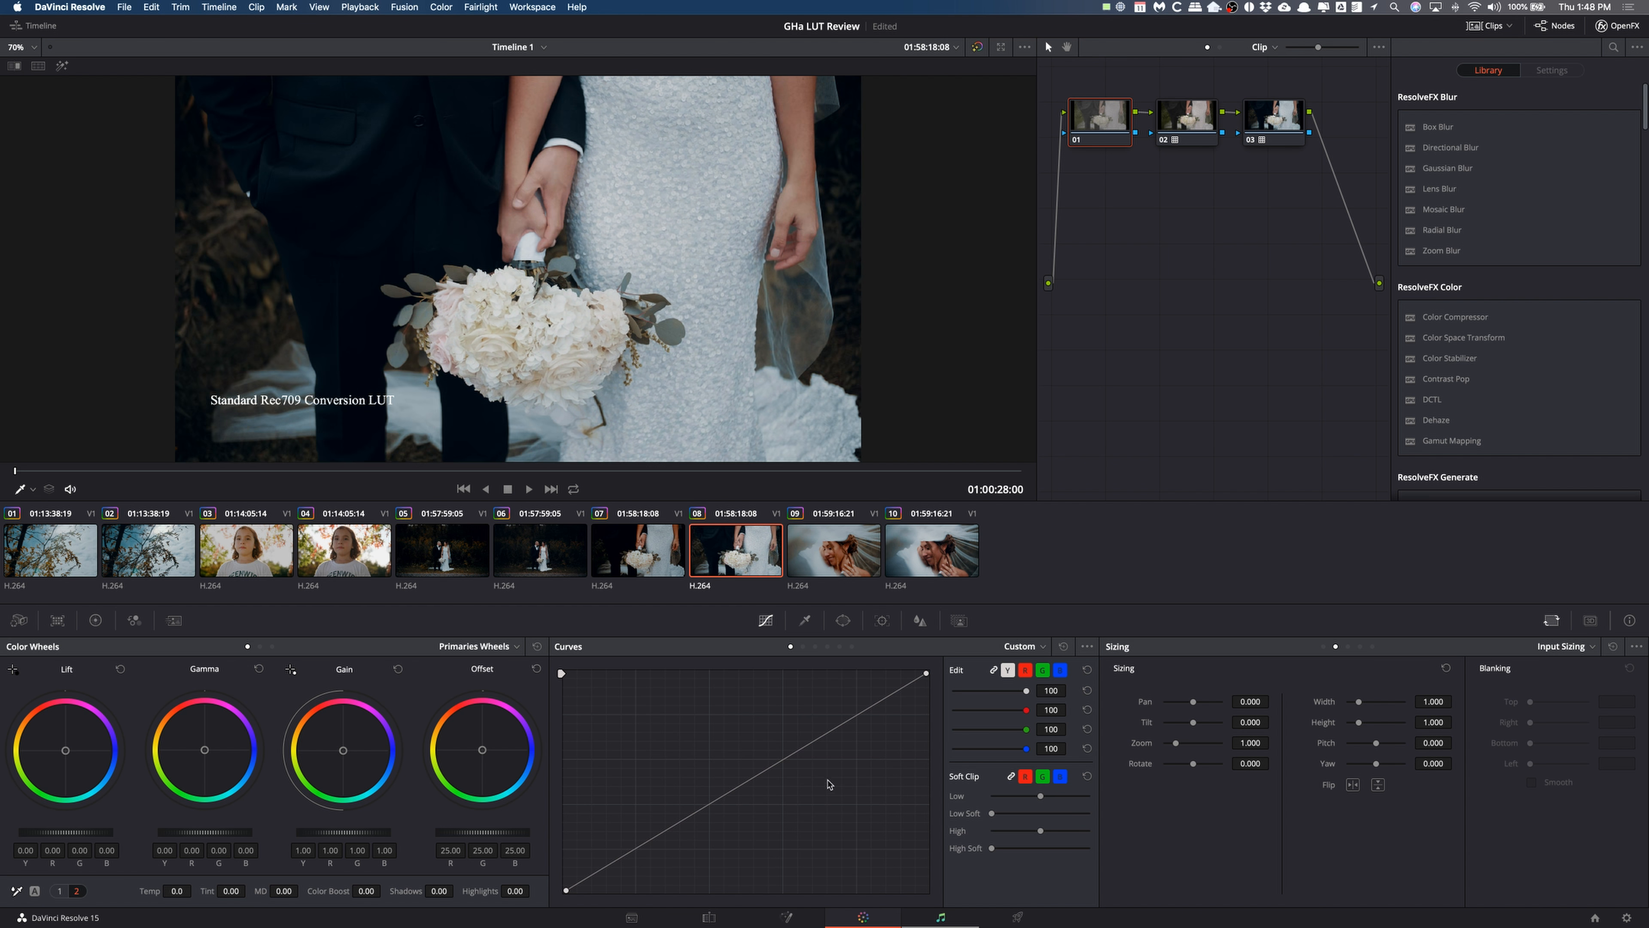
{"action": "left_click_drag", "start_coordinate": [760, 778], "coordinate": [768, 773]}
{"action": "left_click_drag", "start_coordinate": [679, 818], "coordinate": [650, 851]}
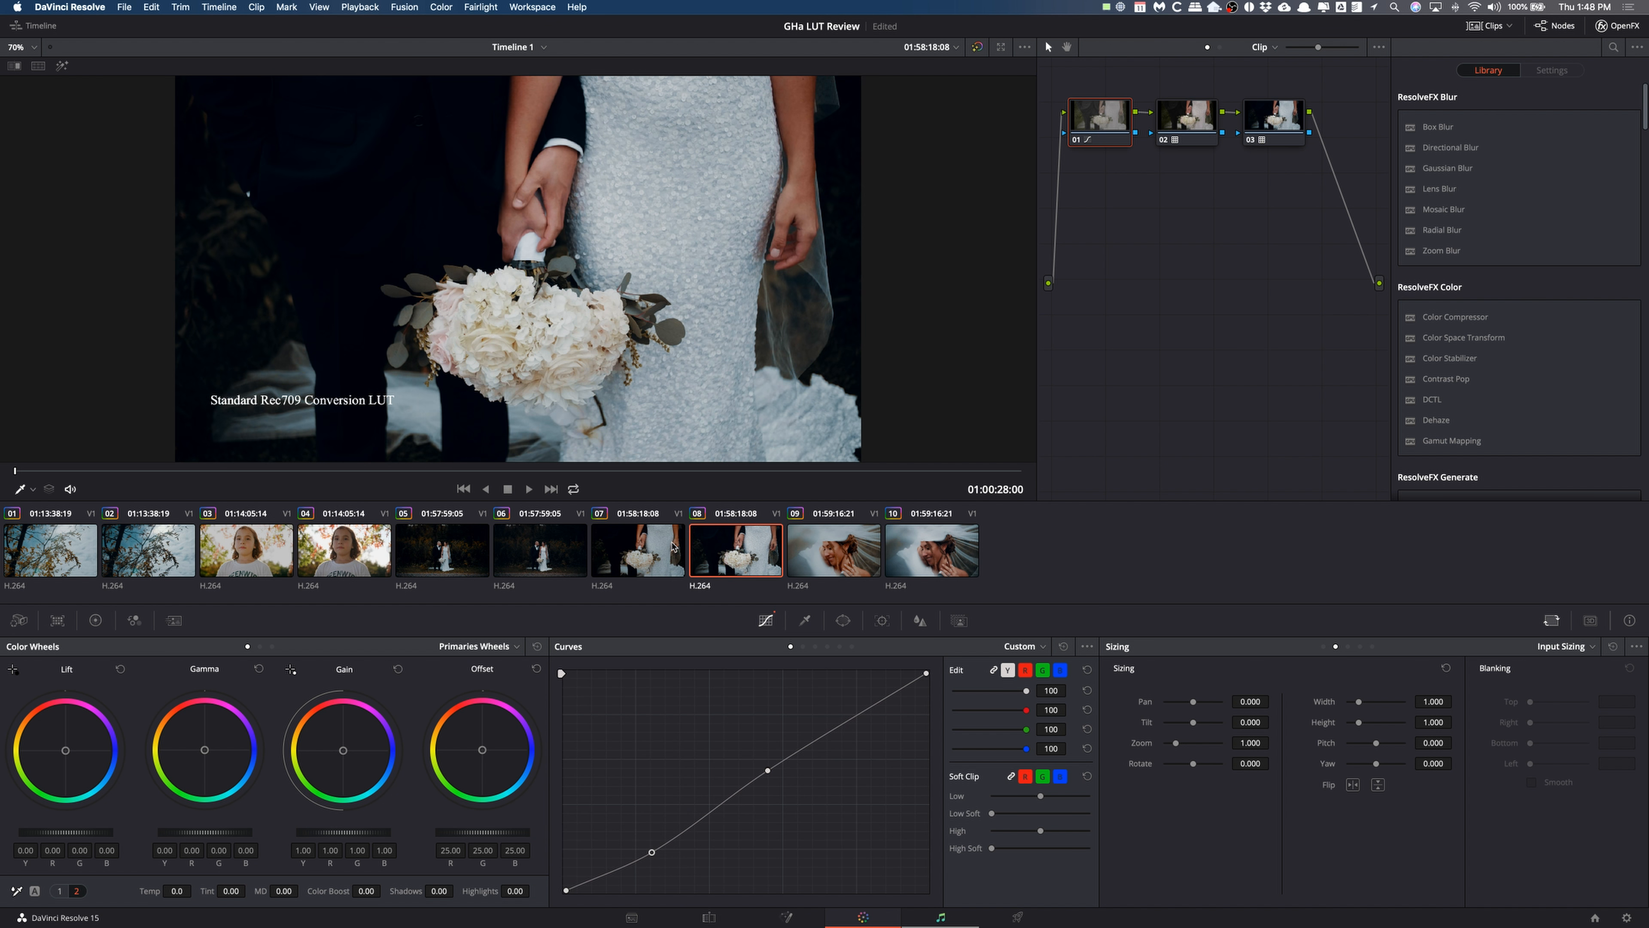
Step: Raise the upper point of the custom curve on clip 07 to brighten the bouquet shot
{"action": "left_click", "coordinate": [652, 560]}
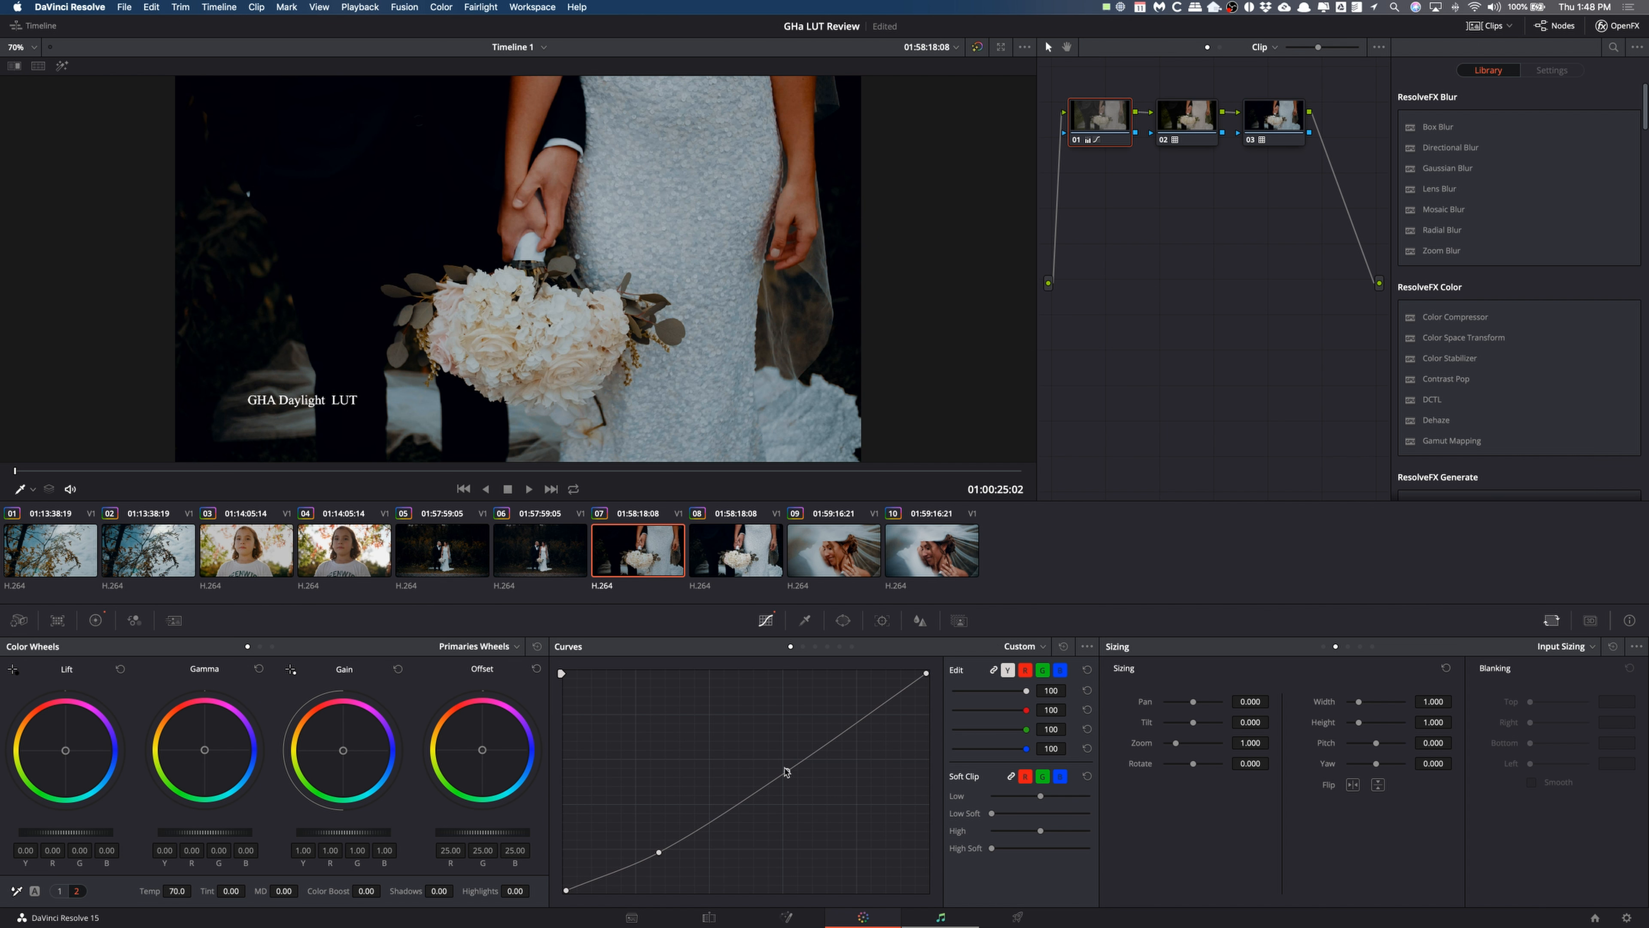
{"action": "left_click_drag", "start_coordinate": [788, 771], "coordinate": [788, 754]}
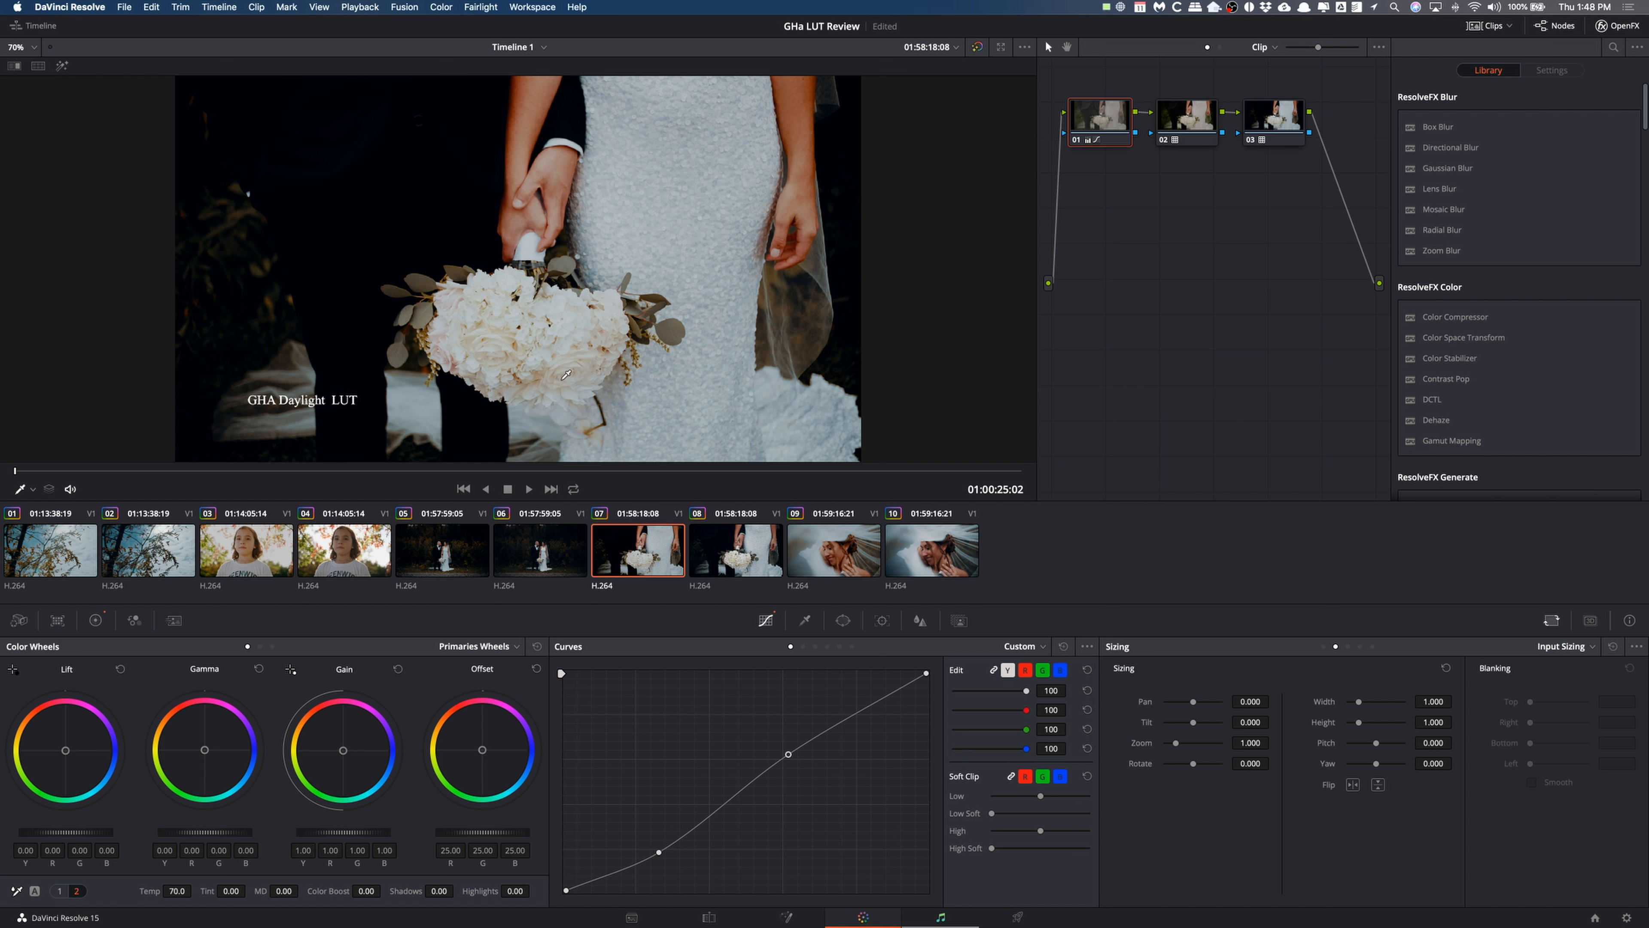
Step: Compare the two LUT versions of the bride's veil shot, clips 09 and 10, and play through clip 09
{"action": "left_click", "coordinate": [934, 544]}
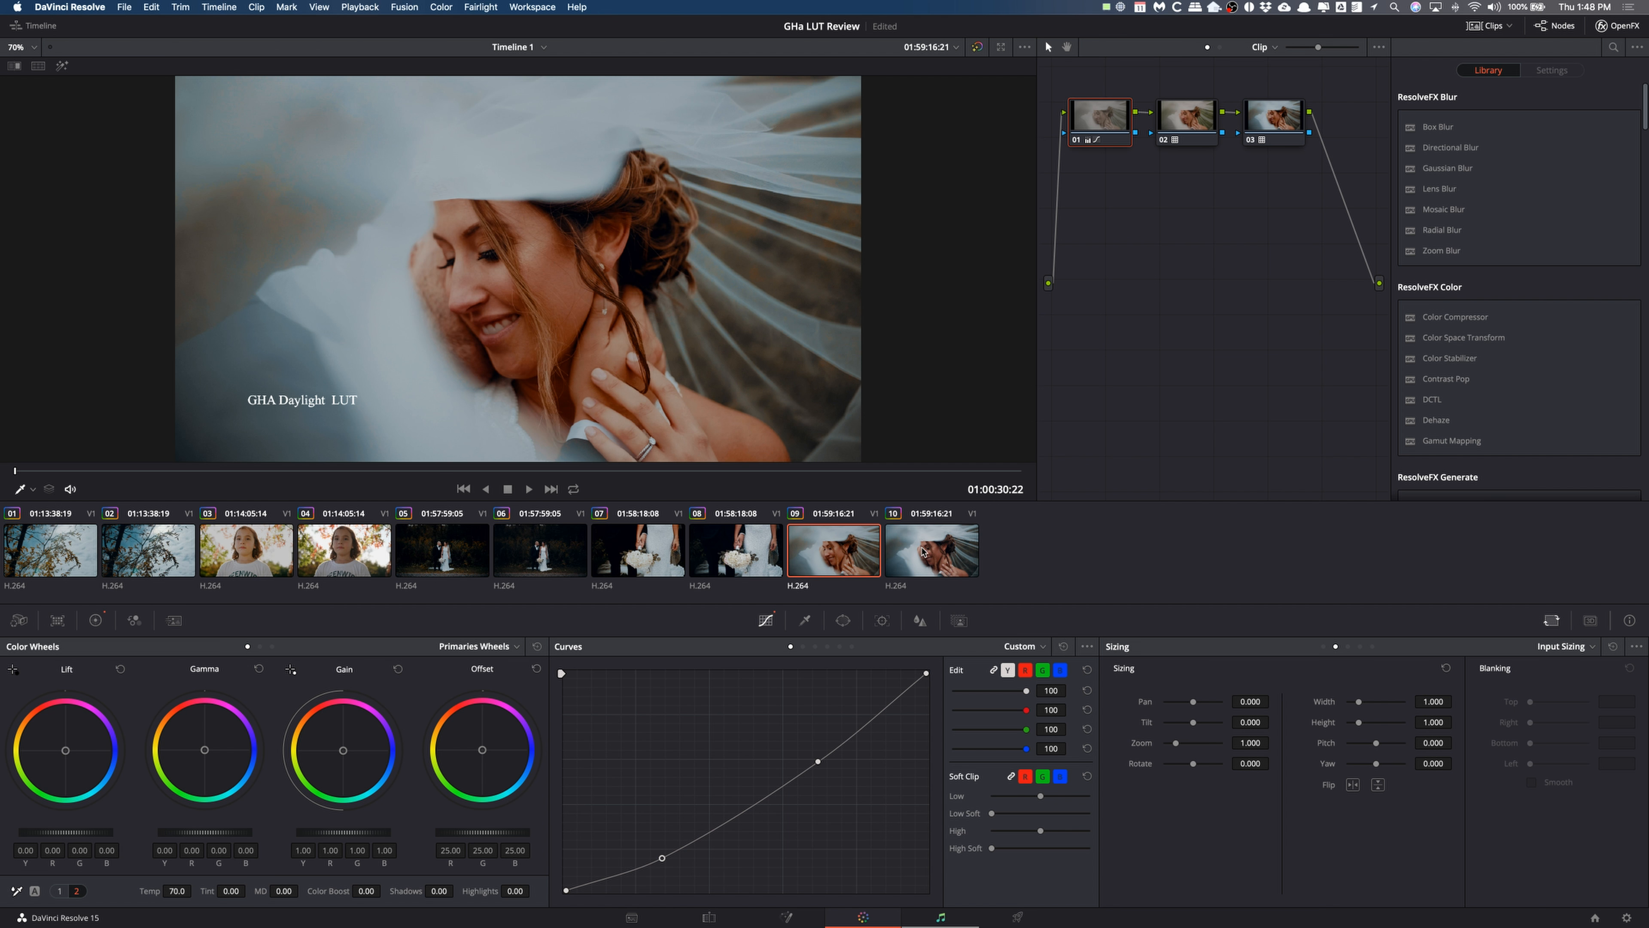
{"action": "left_click", "coordinate": [923, 551]}
{"action": "left_click", "coordinate": [857, 561]}
{"action": "left_click", "coordinate": [927, 560]}
{"action": "key", "text": "space"}
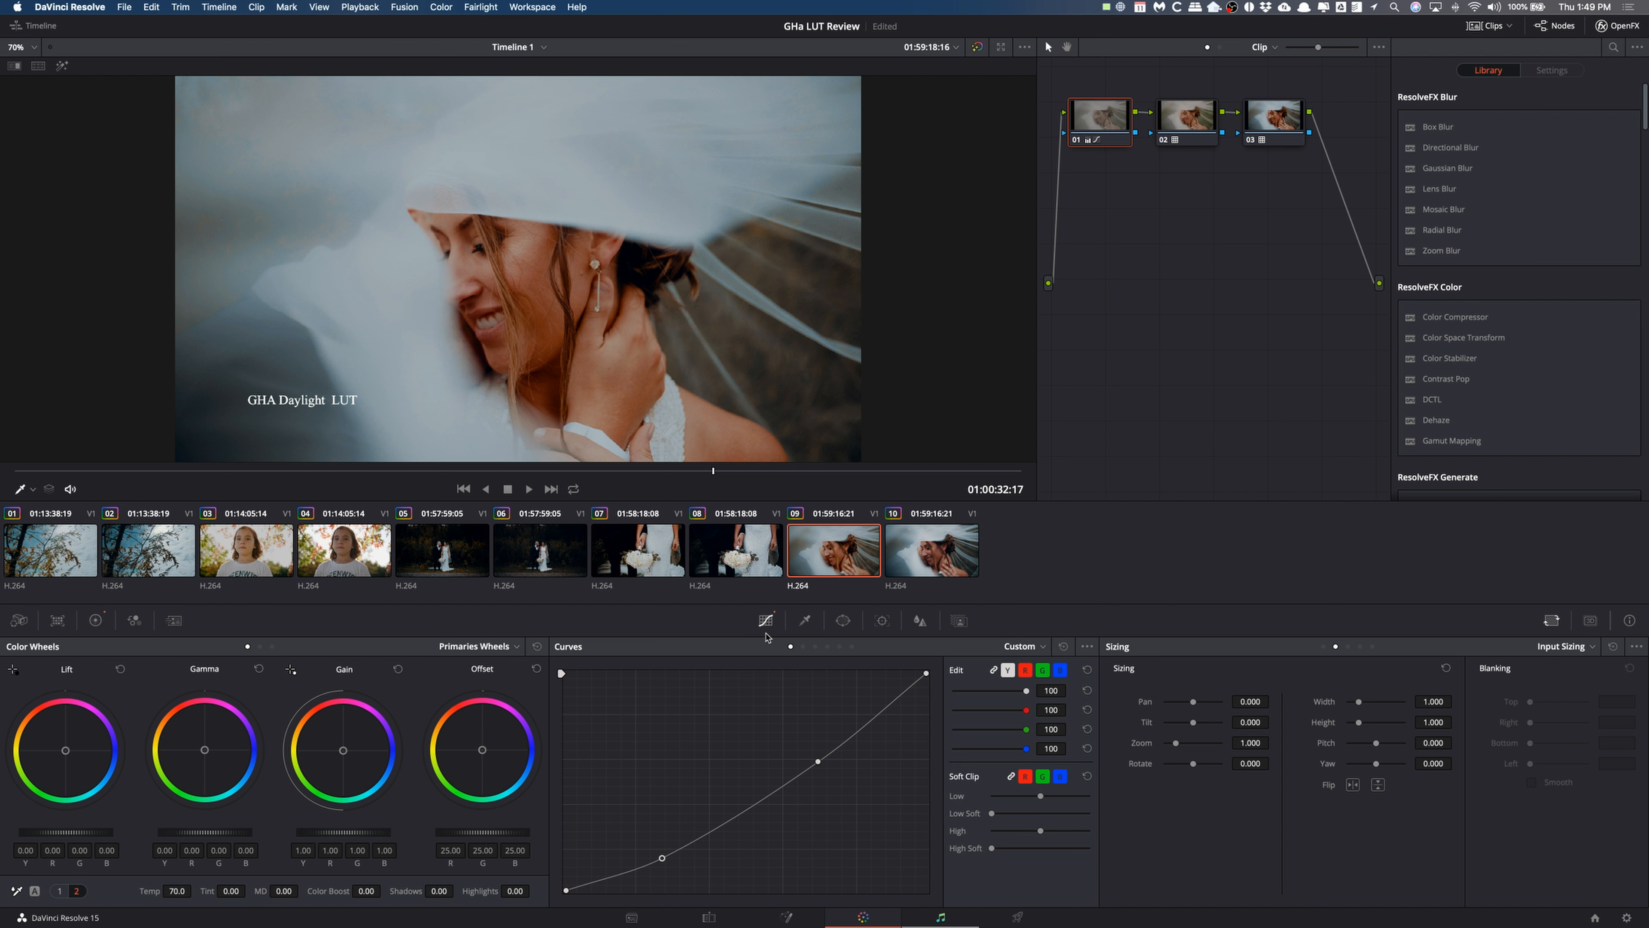
Step: Switch repeatedly between clips 09 and 10 to compare the bride's skin tones and veil under both LUTs
{"action": "left_click", "coordinate": [933, 555]}
{"action": "left_click", "coordinate": [846, 551]}
{"action": "left_click", "coordinate": [918, 559]}
{"action": "left_click", "coordinate": [854, 548]}
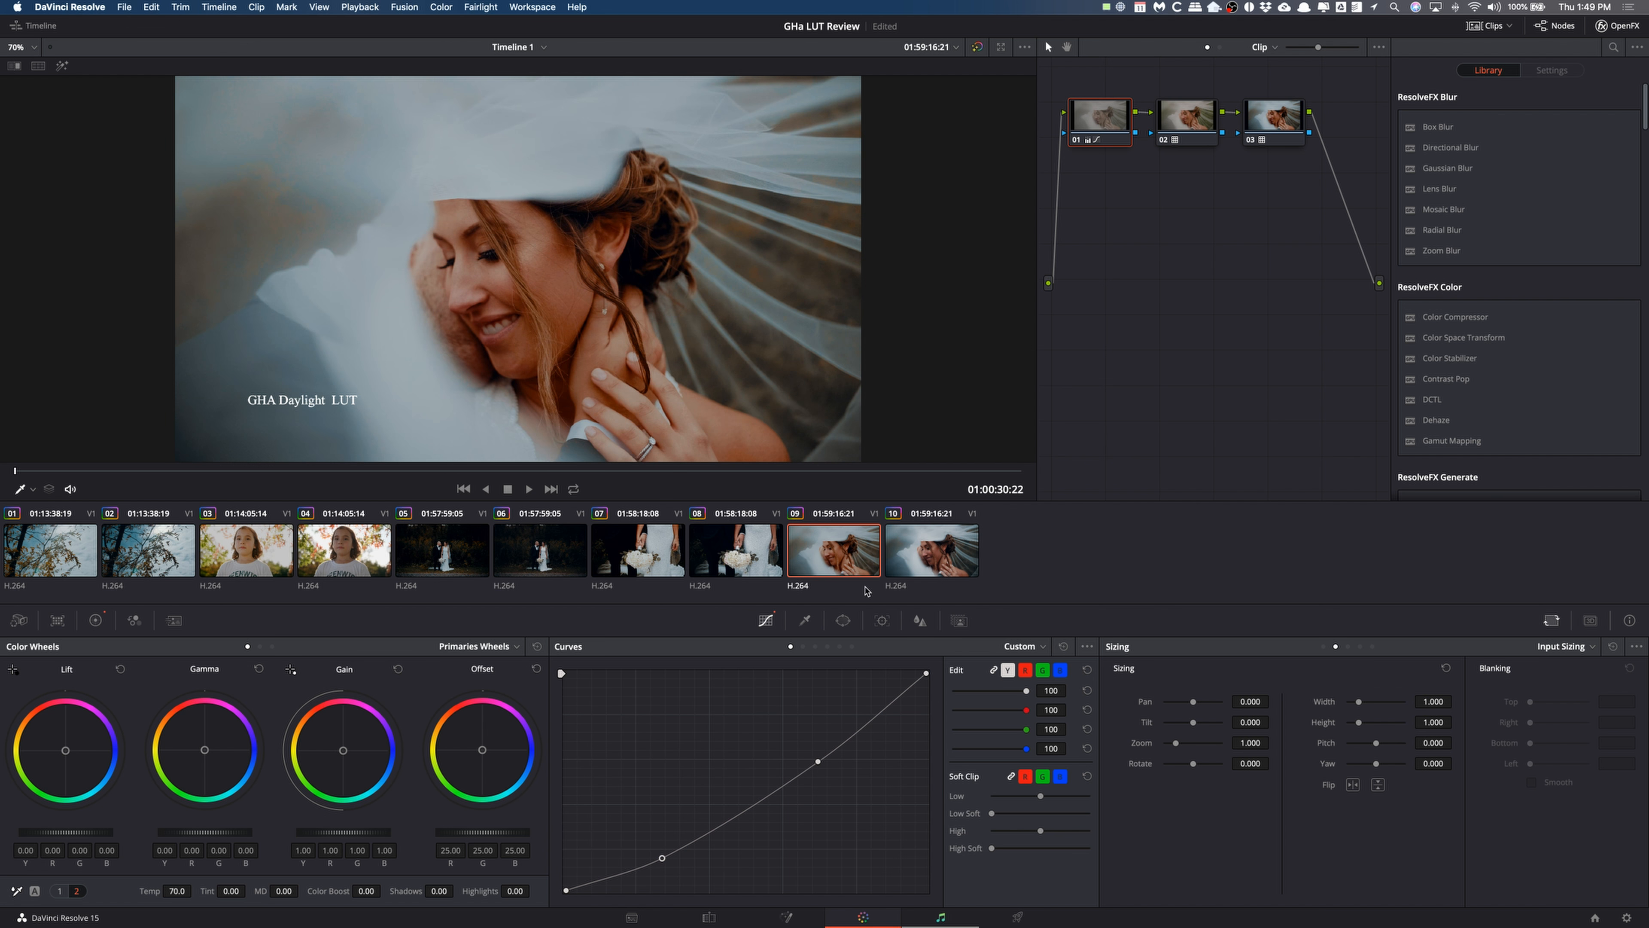
{"action": "left_click", "coordinate": [937, 560]}
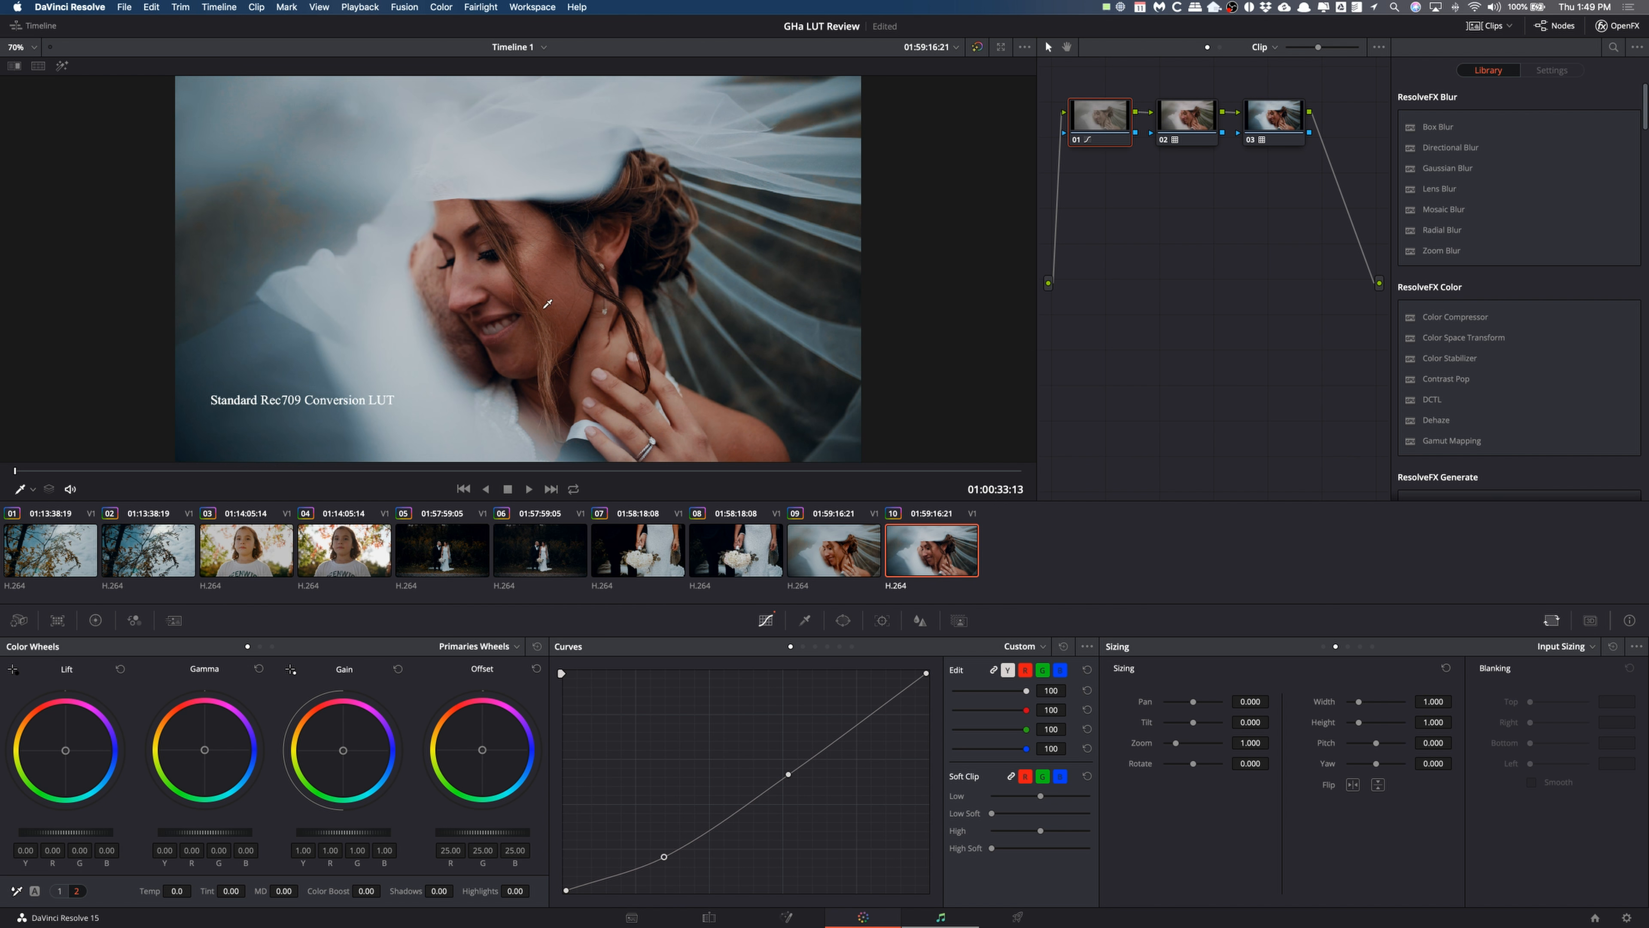
{"action": "left_click", "coordinate": [791, 536]}
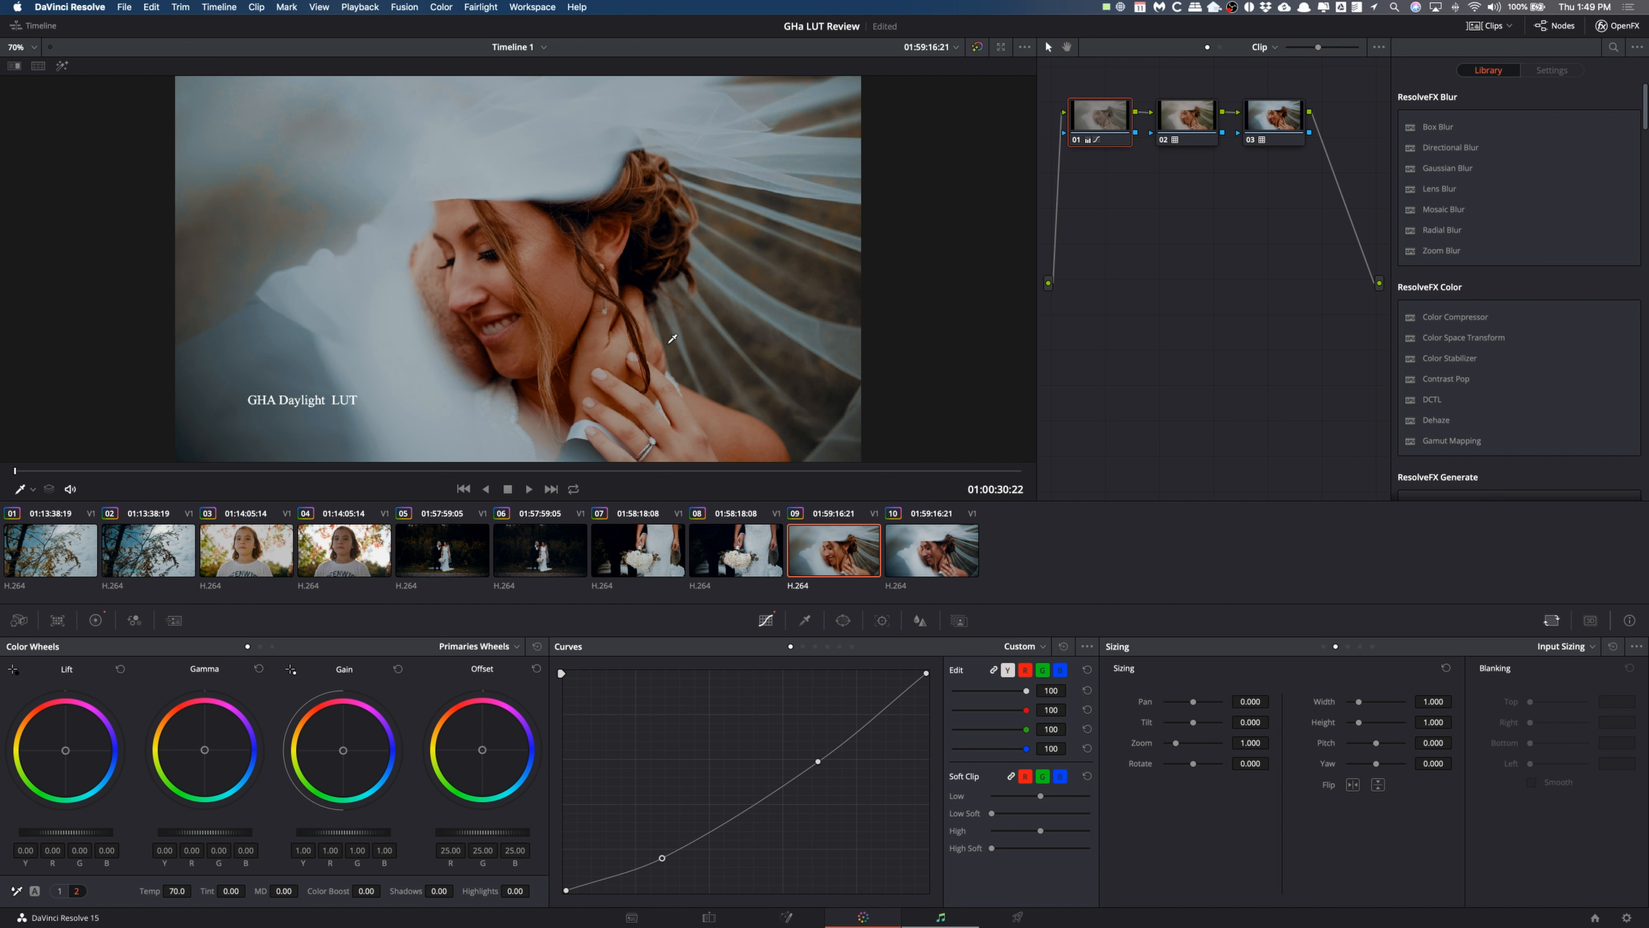
{"action": "left_click", "coordinate": [915, 551]}
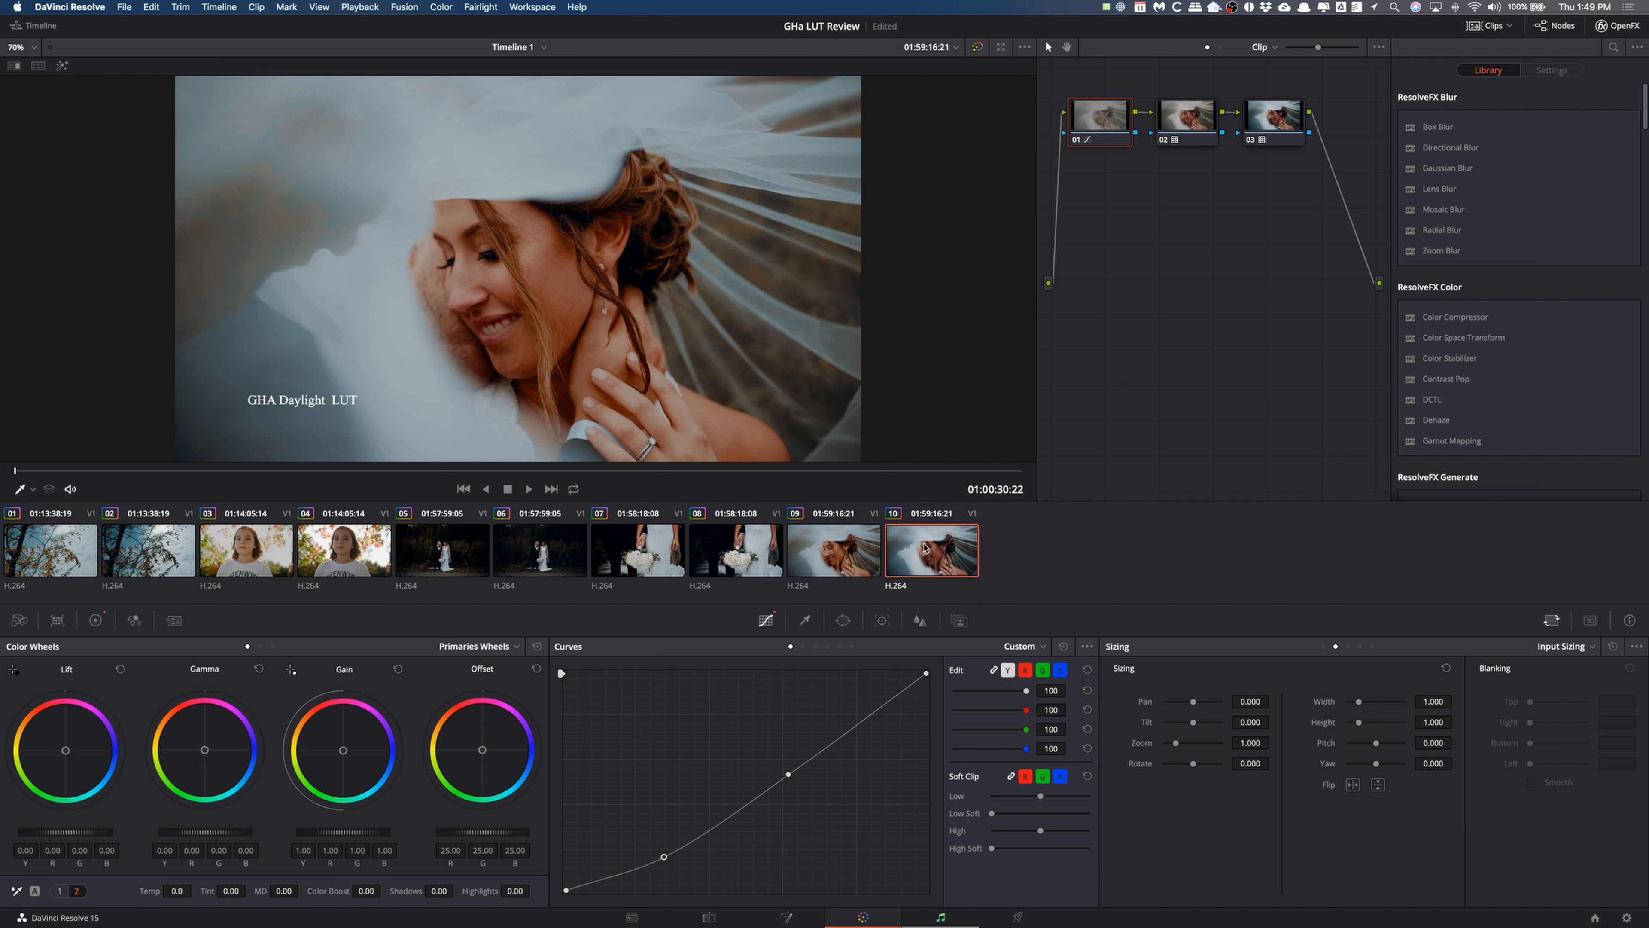
{"action": "left_click", "coordinate": [855, 549]}
{"action": "left_click", "coordinate": [925, 546]}
{"action": "left_click", "coordinate": [862, 560]}
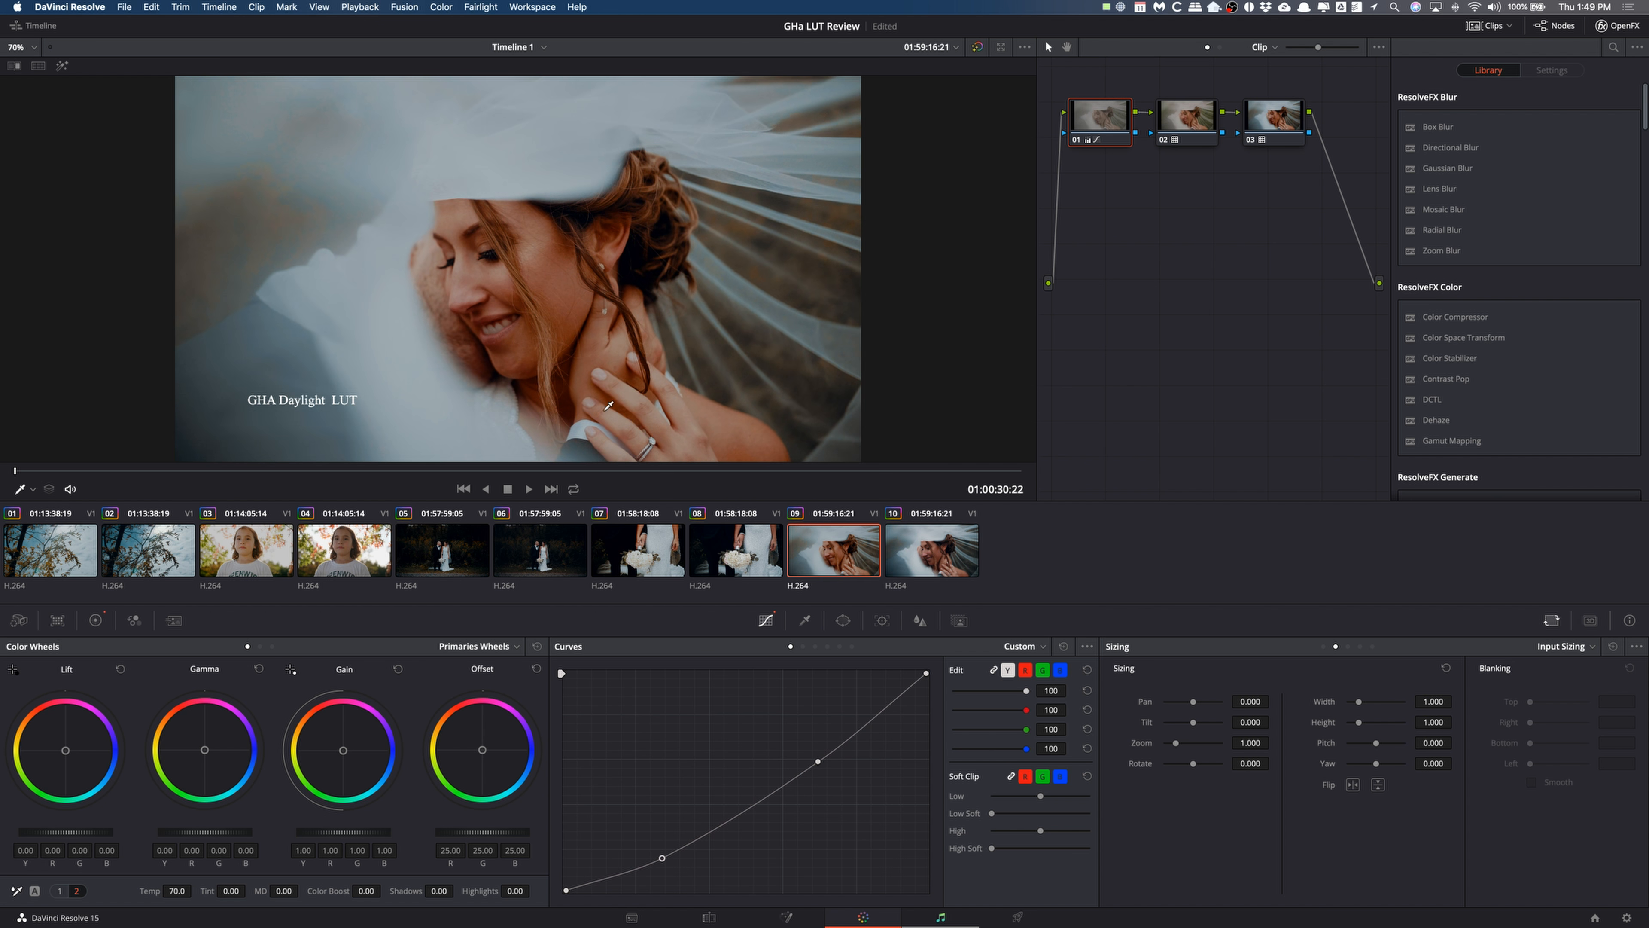
{"action": "left_click", "coordinate": [912, 557]}
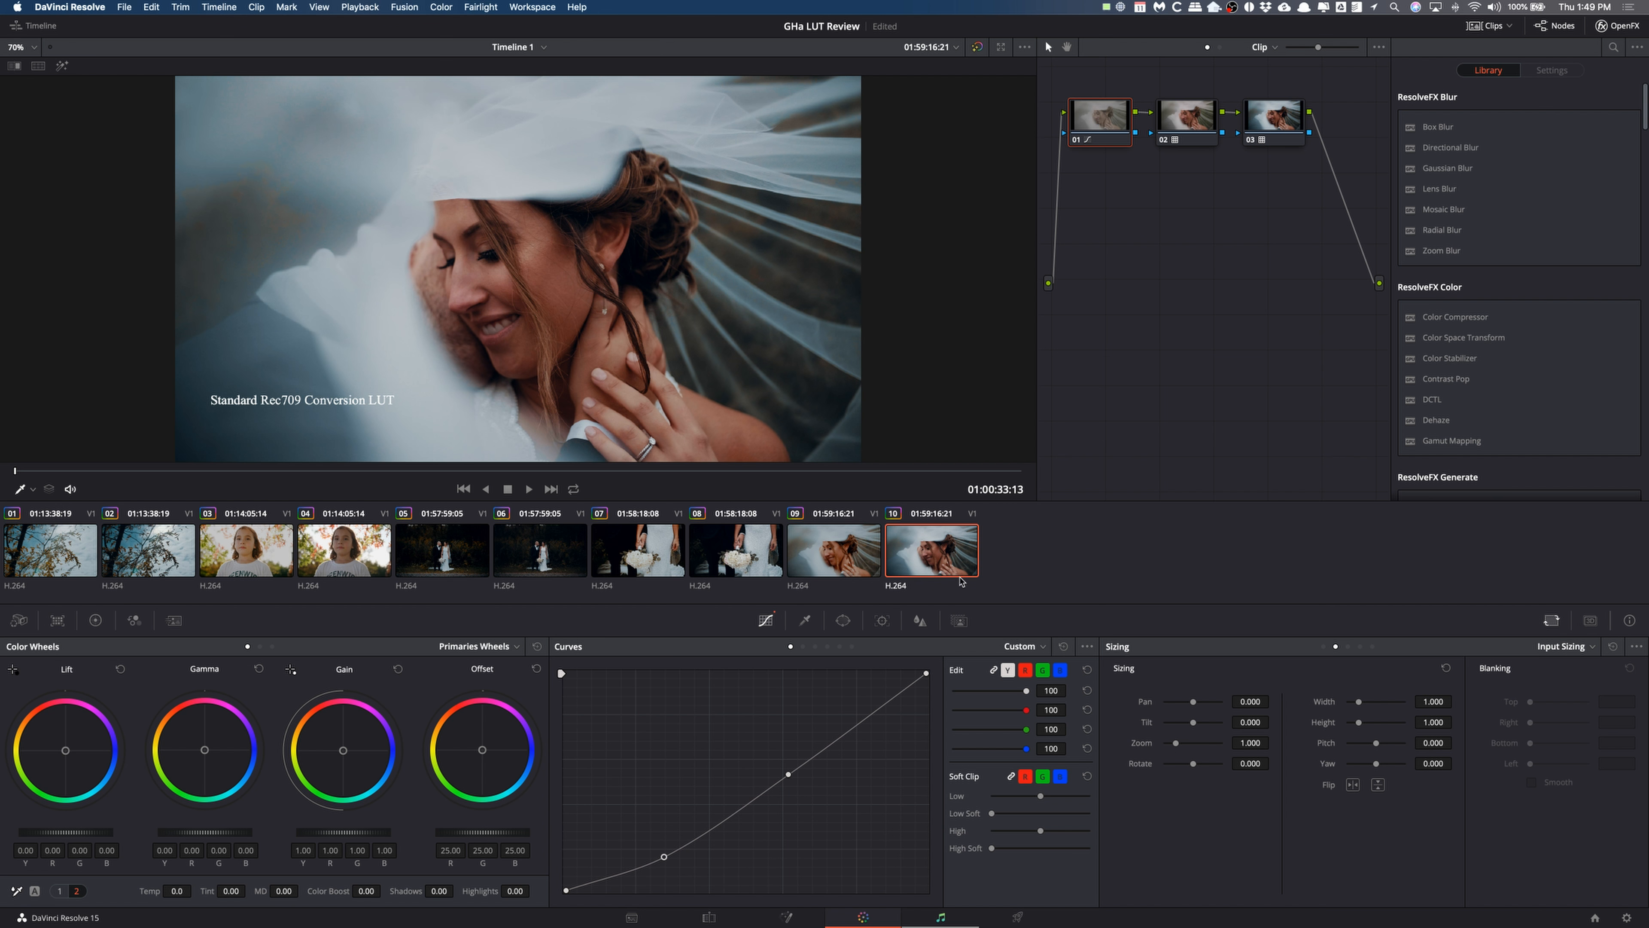
{"action": "left_click", "coordinate": [864, 558]}
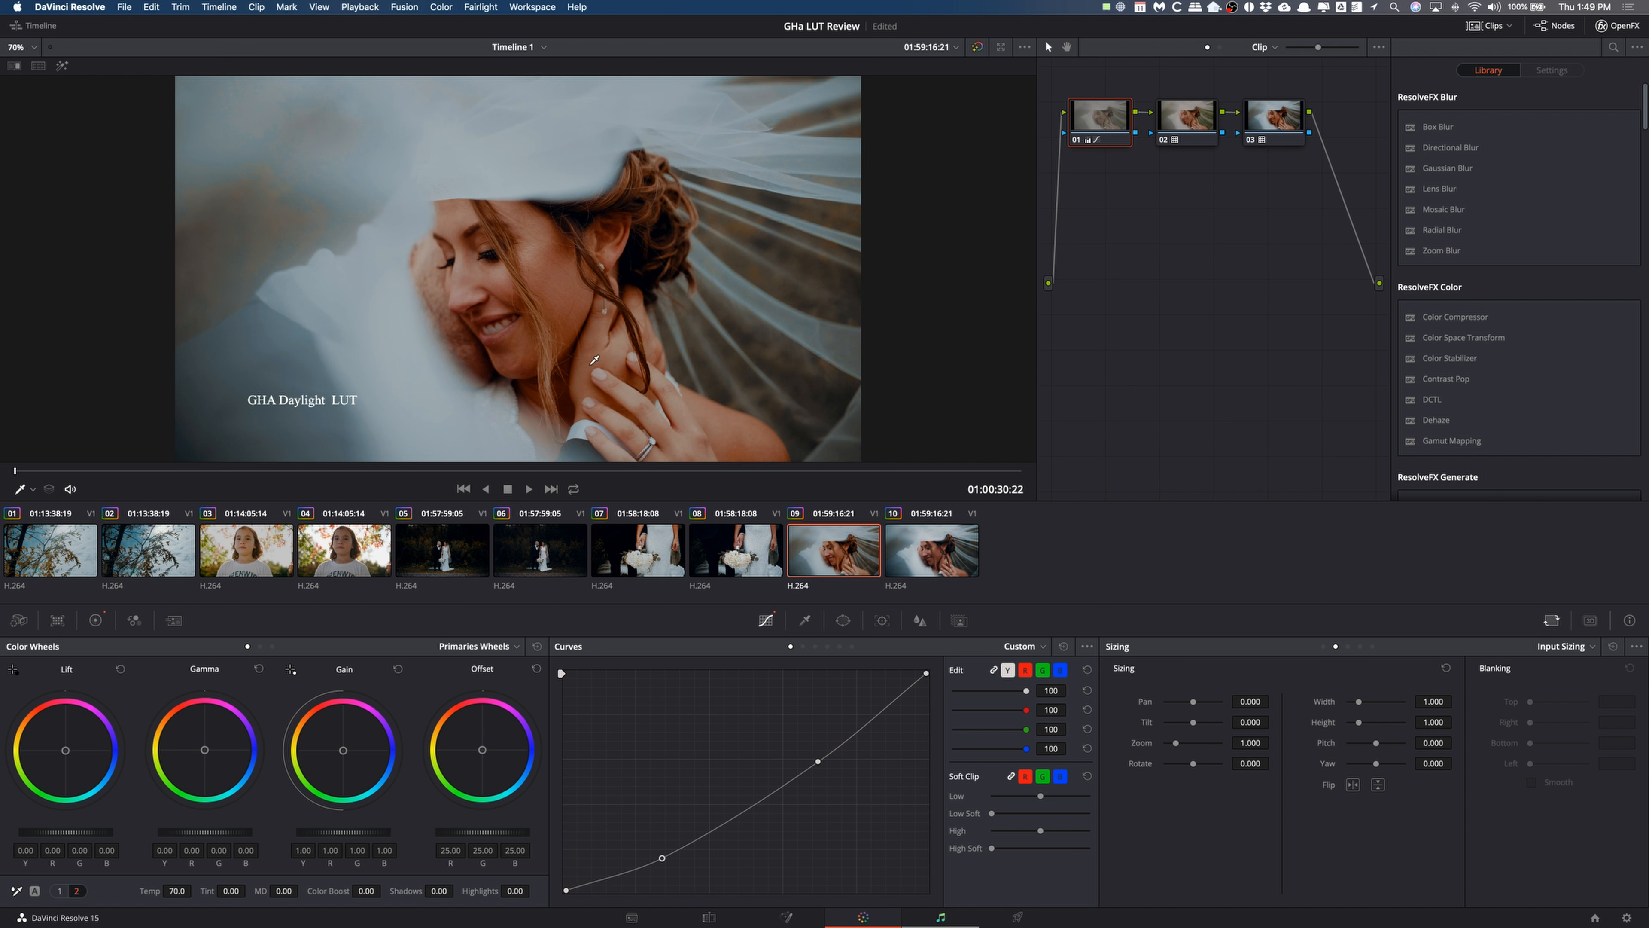
Step: Play clip 09 once more to check the GHA Daylight LUT in motion, then select portrait clip 03
{"action": "key", "text": "space"}
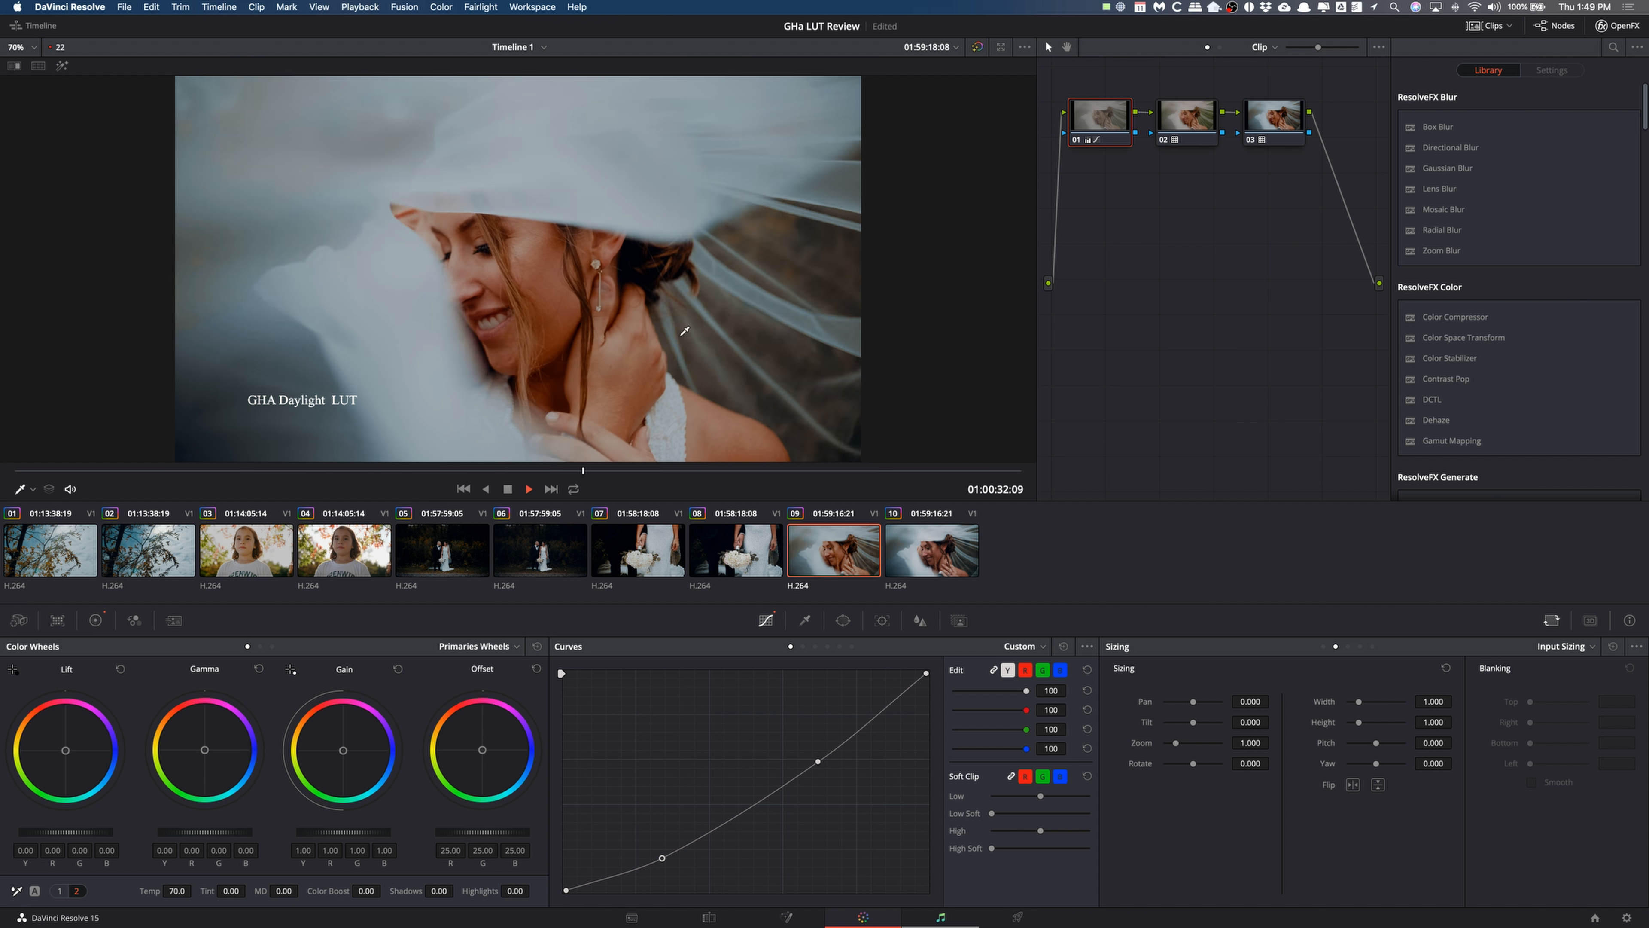
{"action": "key", "text": "space"}
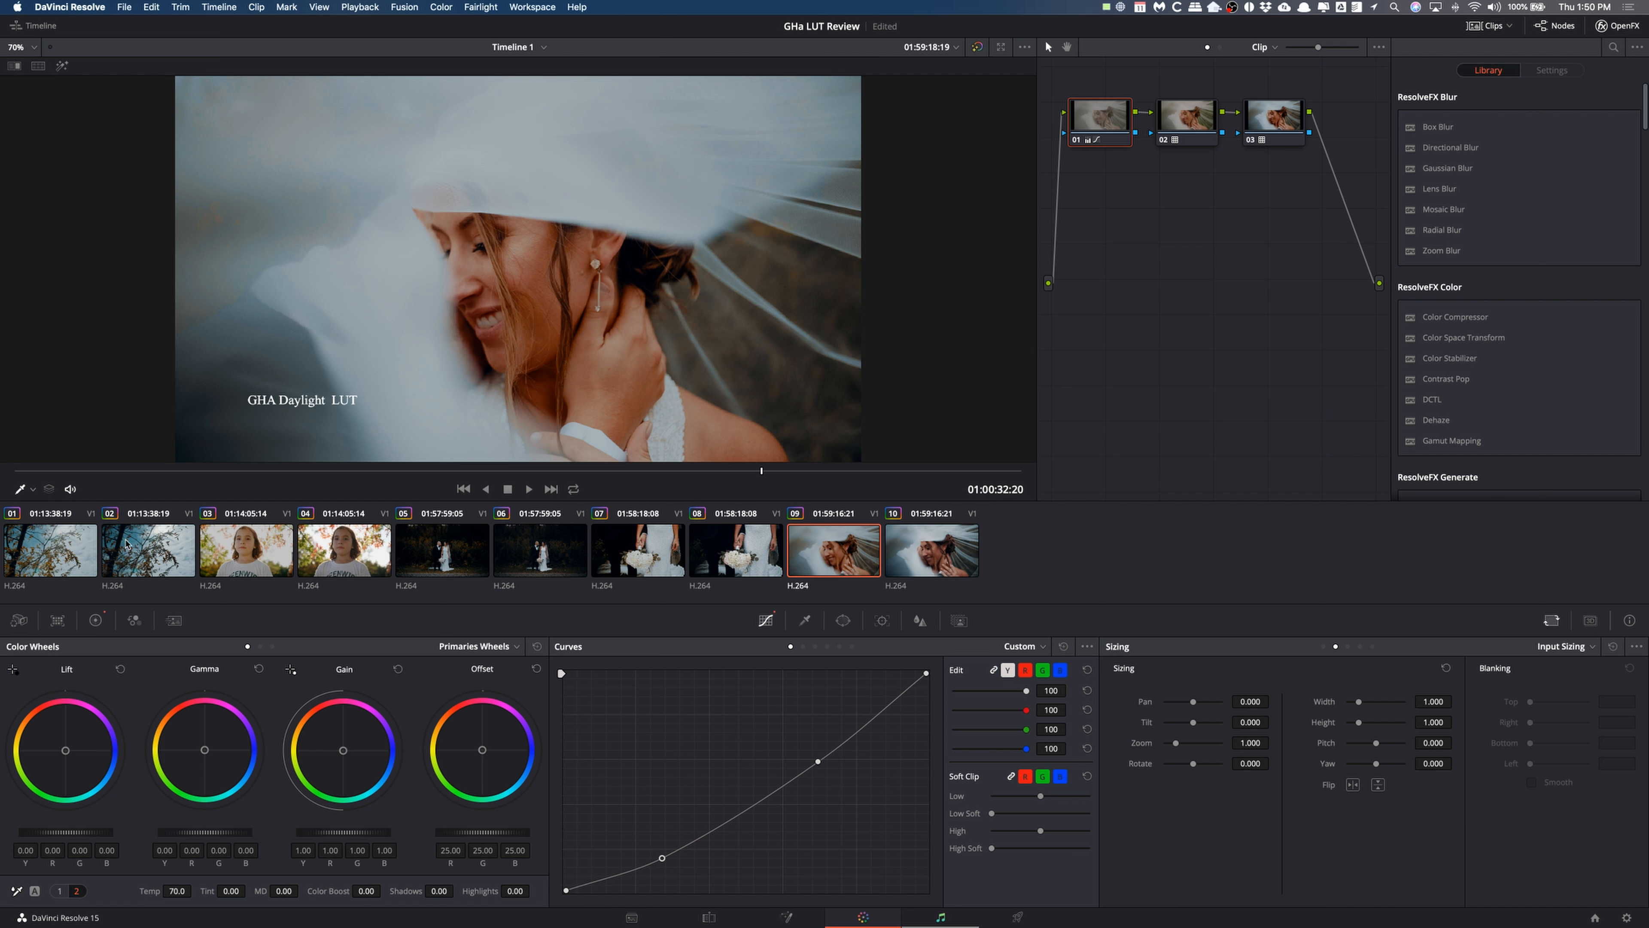
{"action": "left_click", "coordinate": [323, 560]}
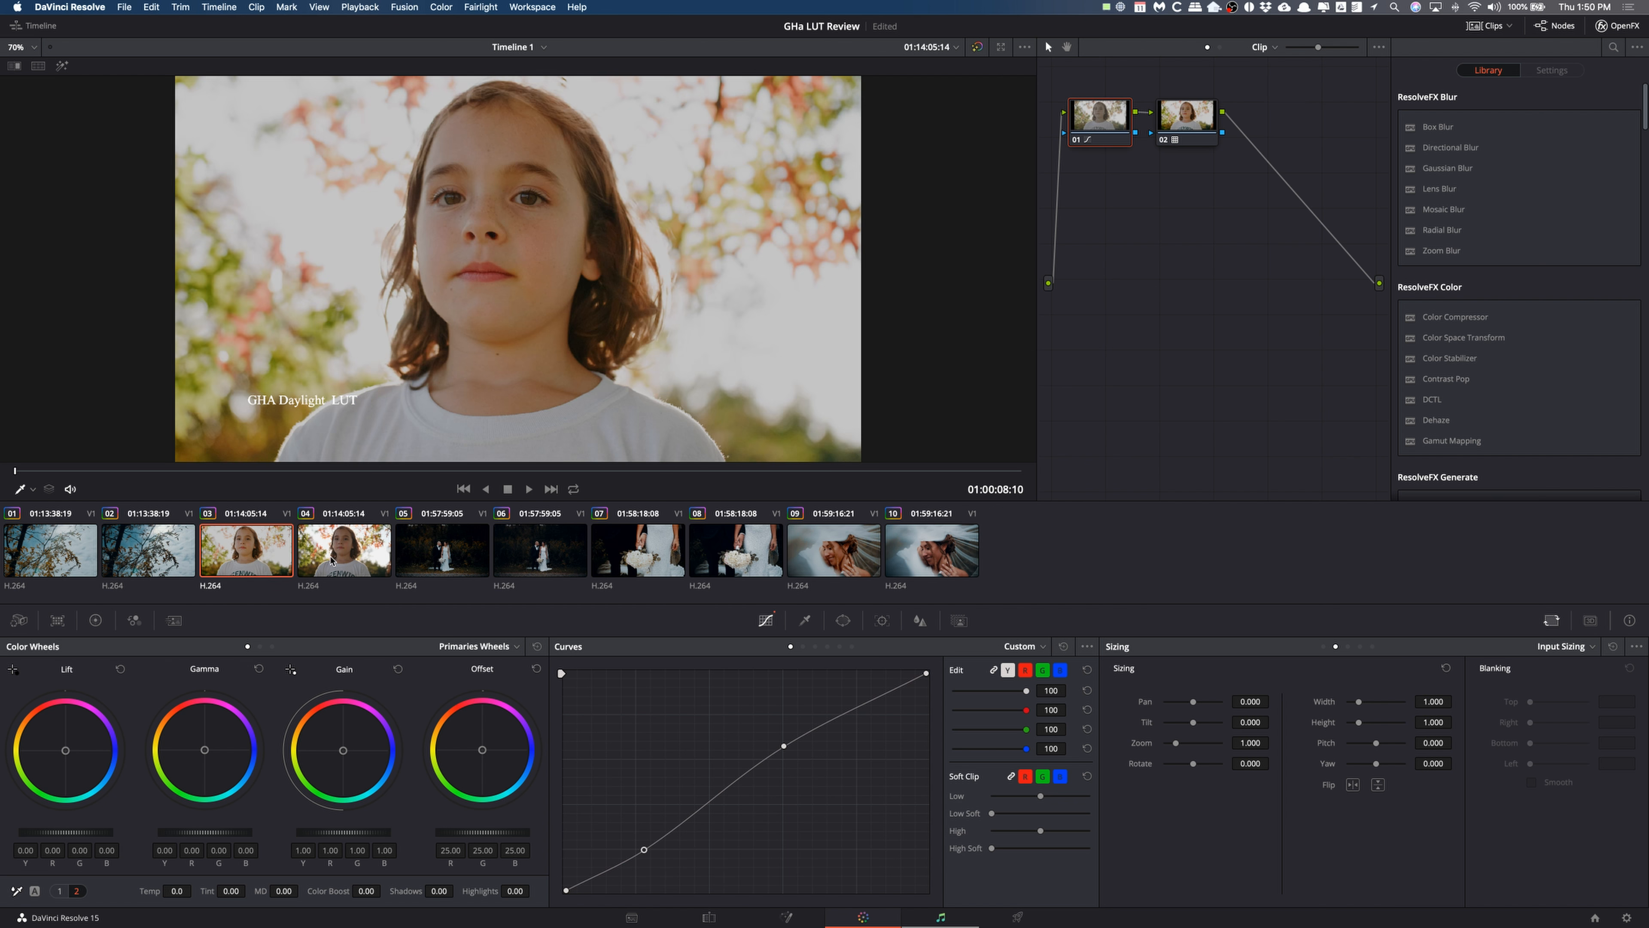
Step: Compare the girl's portrait under the GHA Daylight LUT and the standard Rec709 conversion, switching between clips 03 and 04
{"action": "left_click", "coordinate": [263, 561]}
{"action": "left_click", "coordinate": [336, 553]}
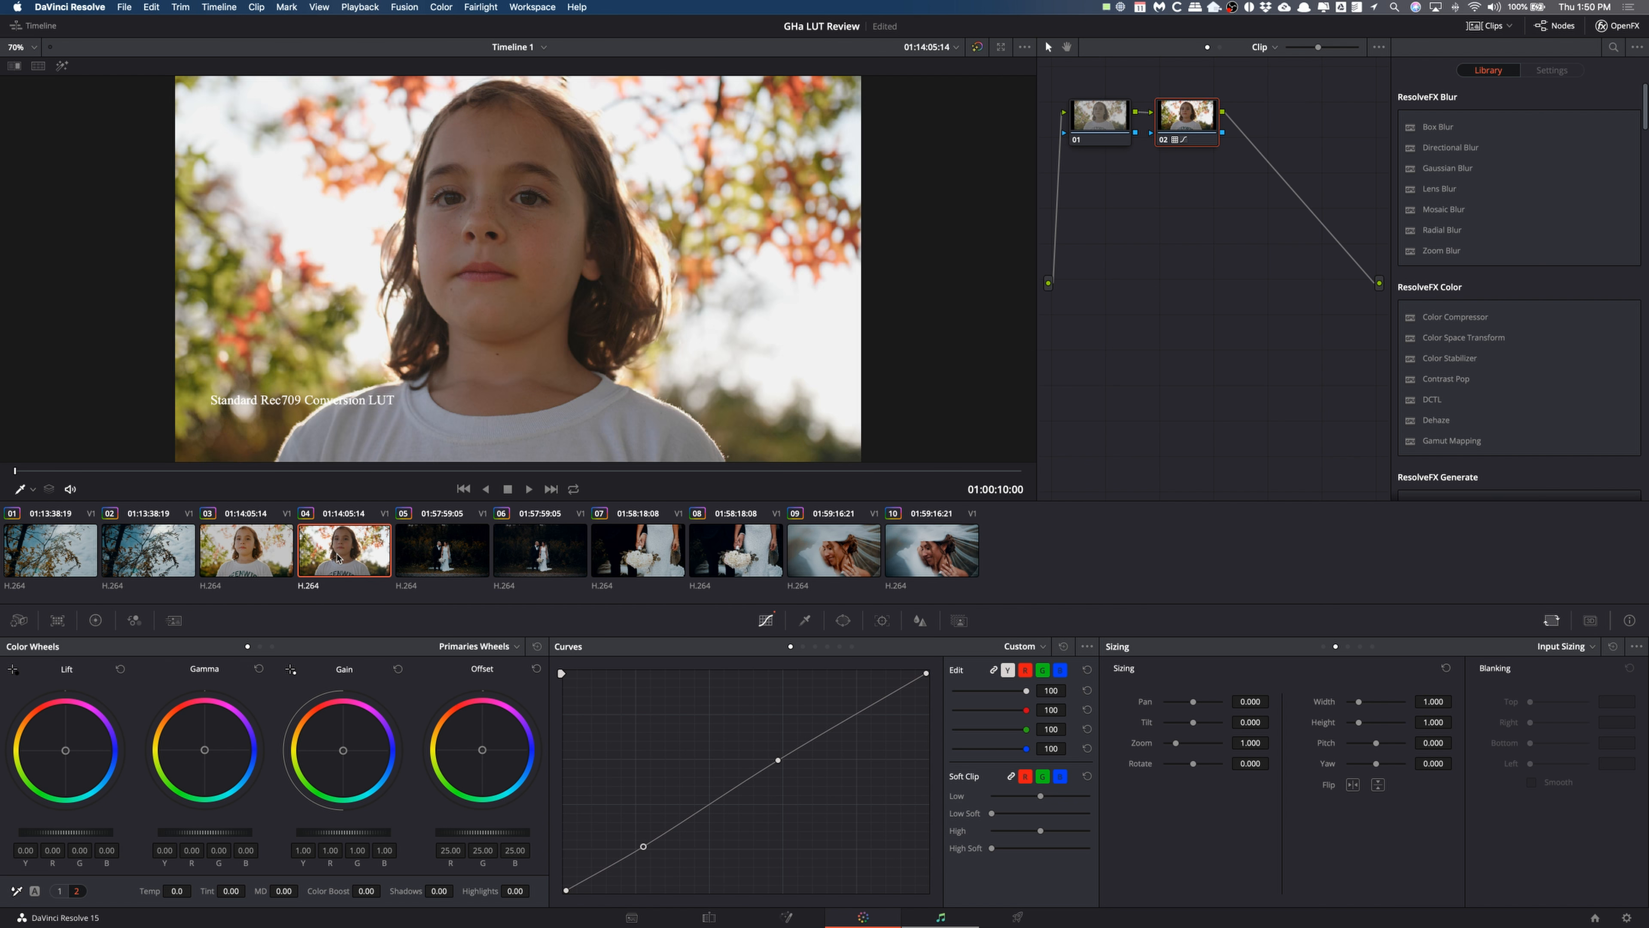
{"action": "left_click", "coordinate": [253, 555]}
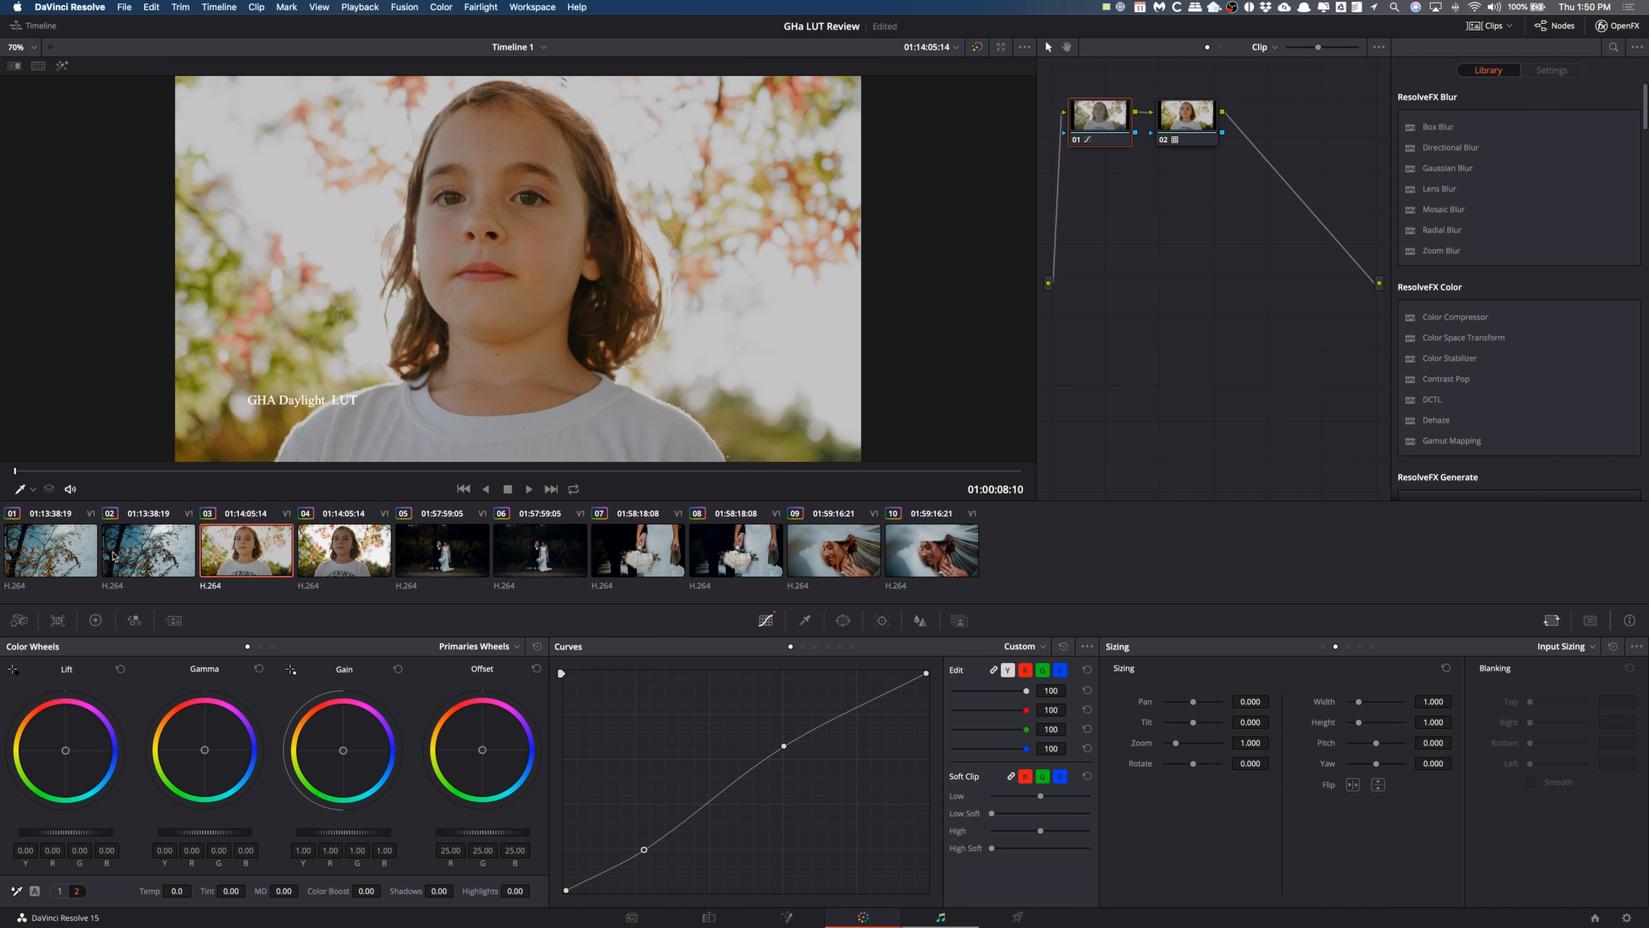
Step: Review the GHA Daylight LUT across clips 01, 05, 07 and 09, then return to the bouquet shot in clip 07
{"action": "left_click", "coordinate": [82, 566]}
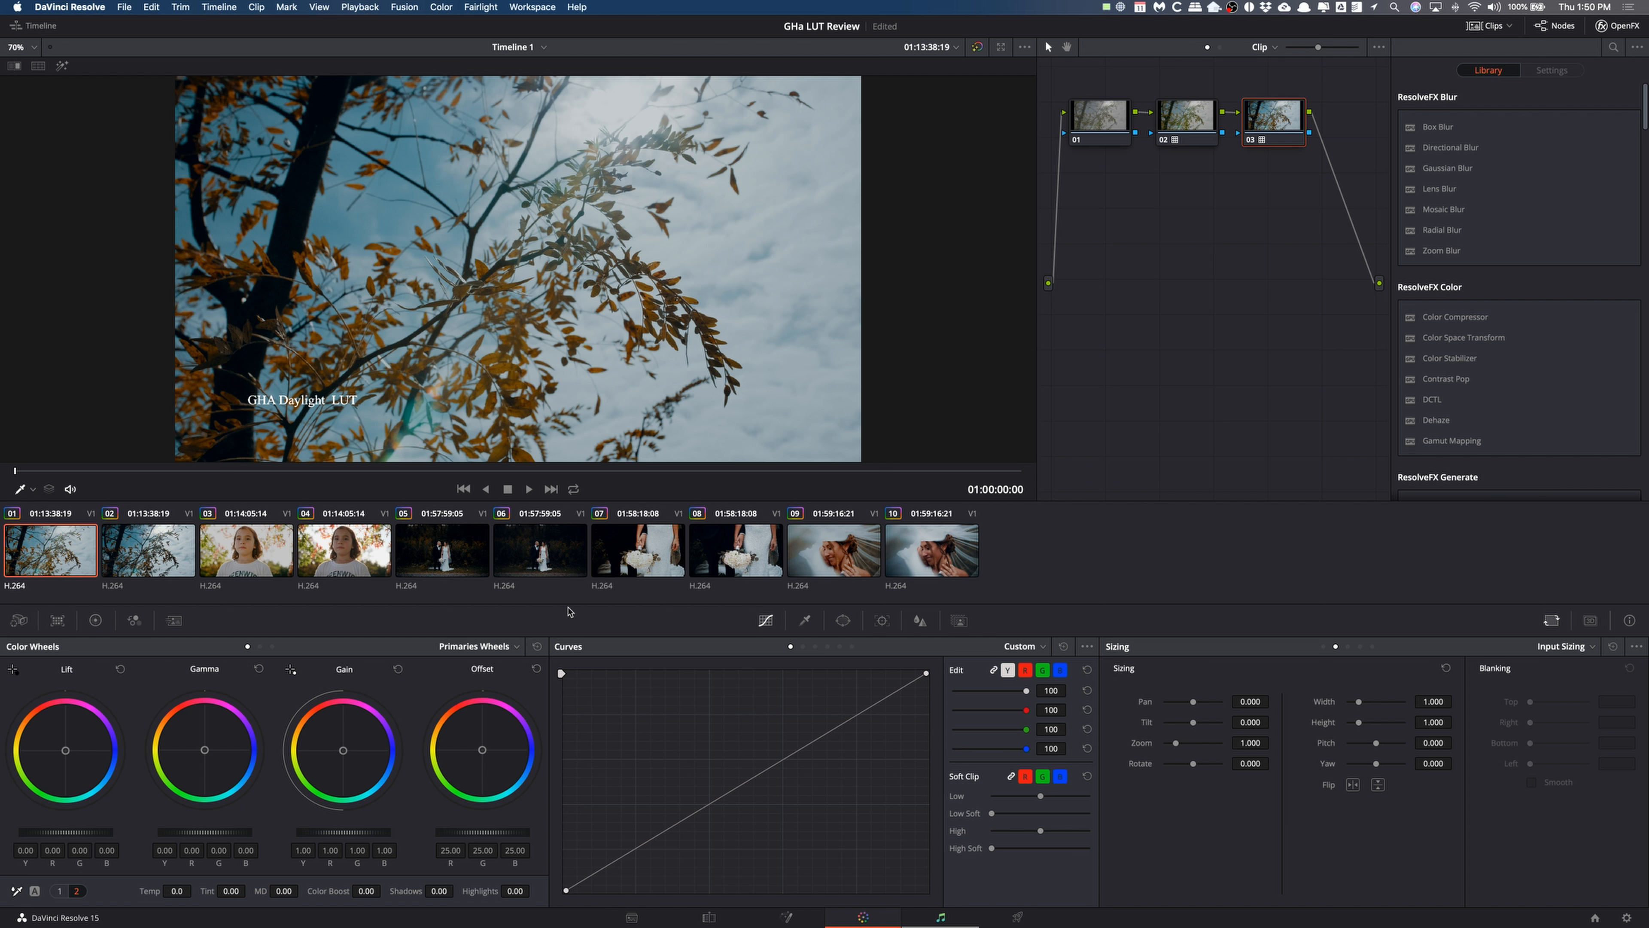
{"action": "left_click", "coordinate": [452, 548]}
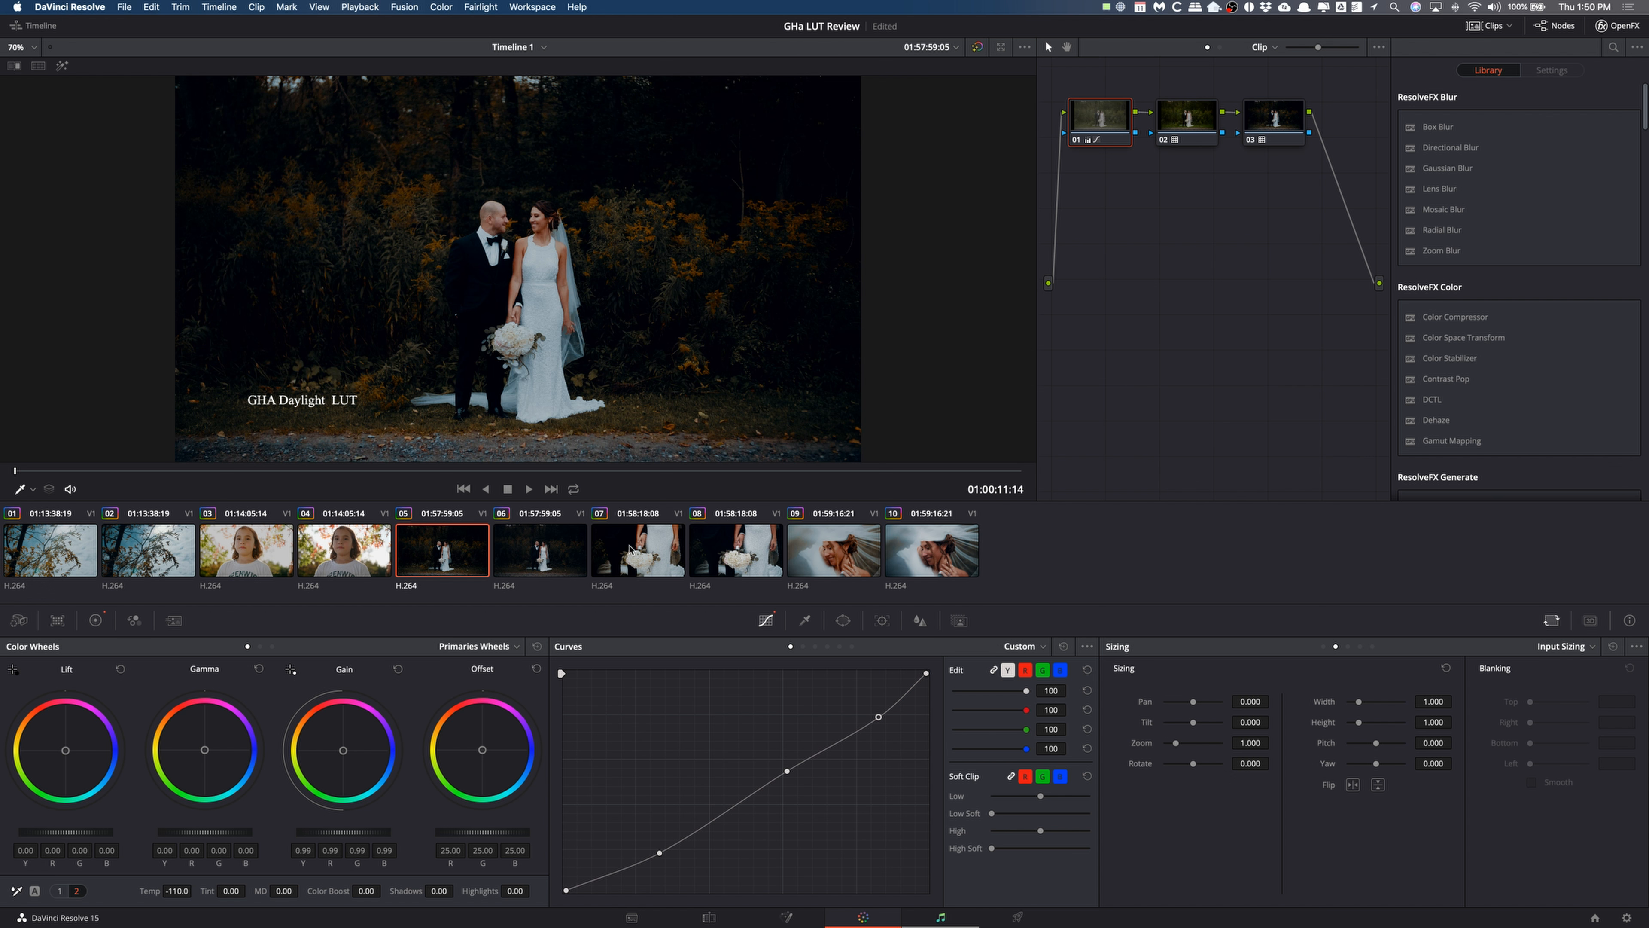
{"action": "left_click", "coordinate": [633, 550]}
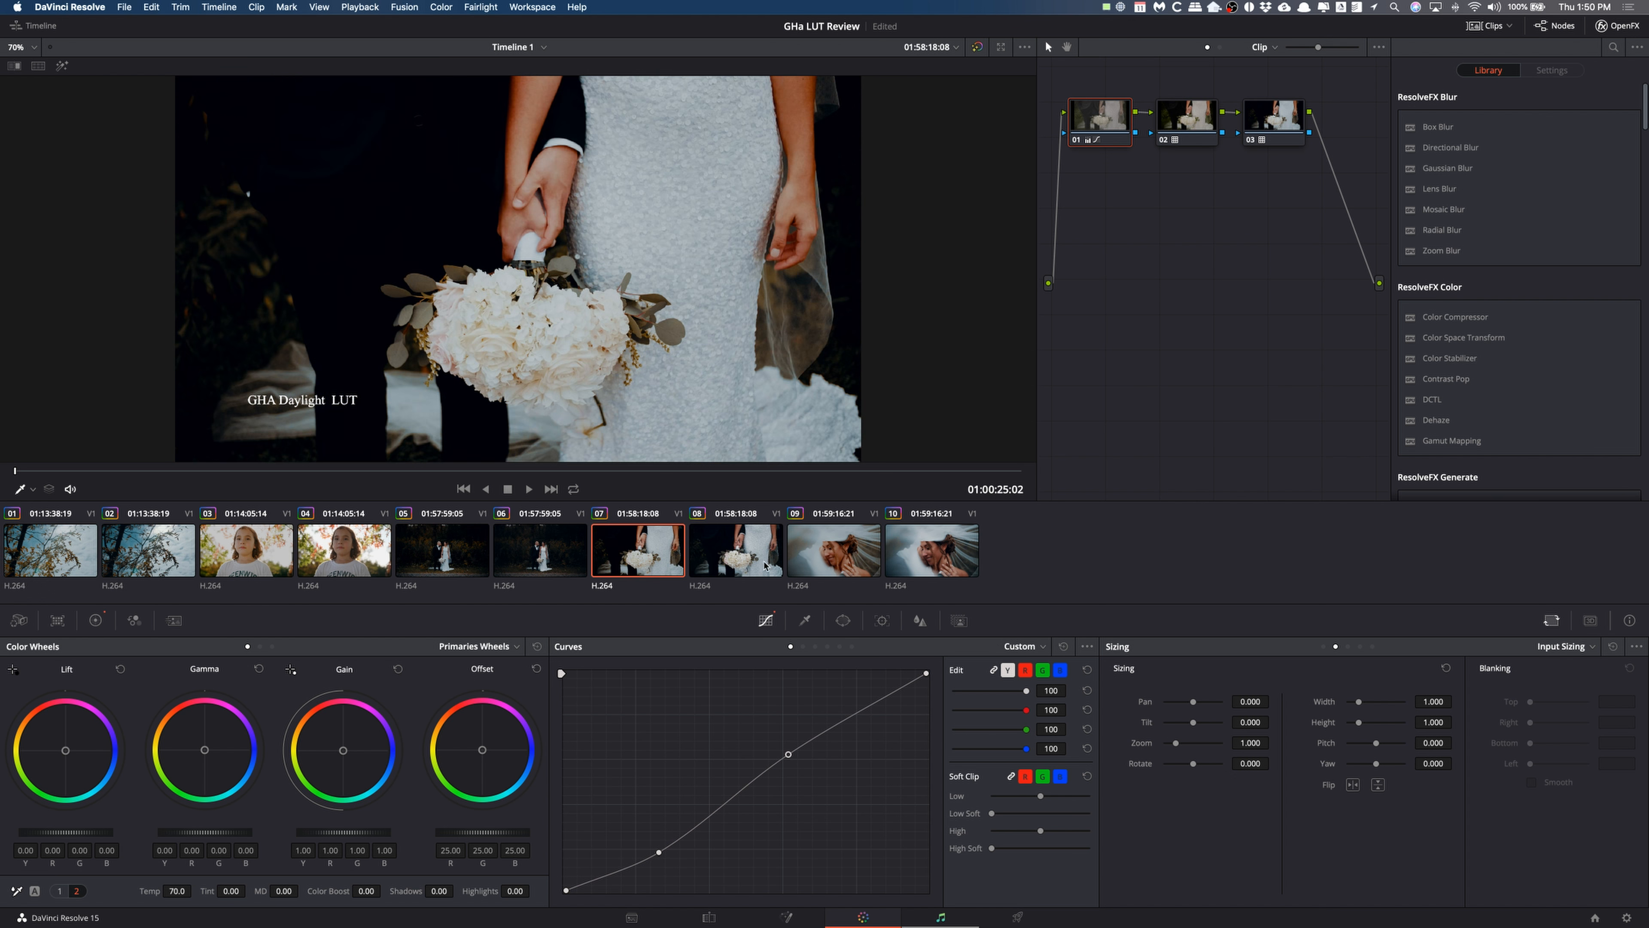
{"action": "left_click", "coordinate": [833, 563]}
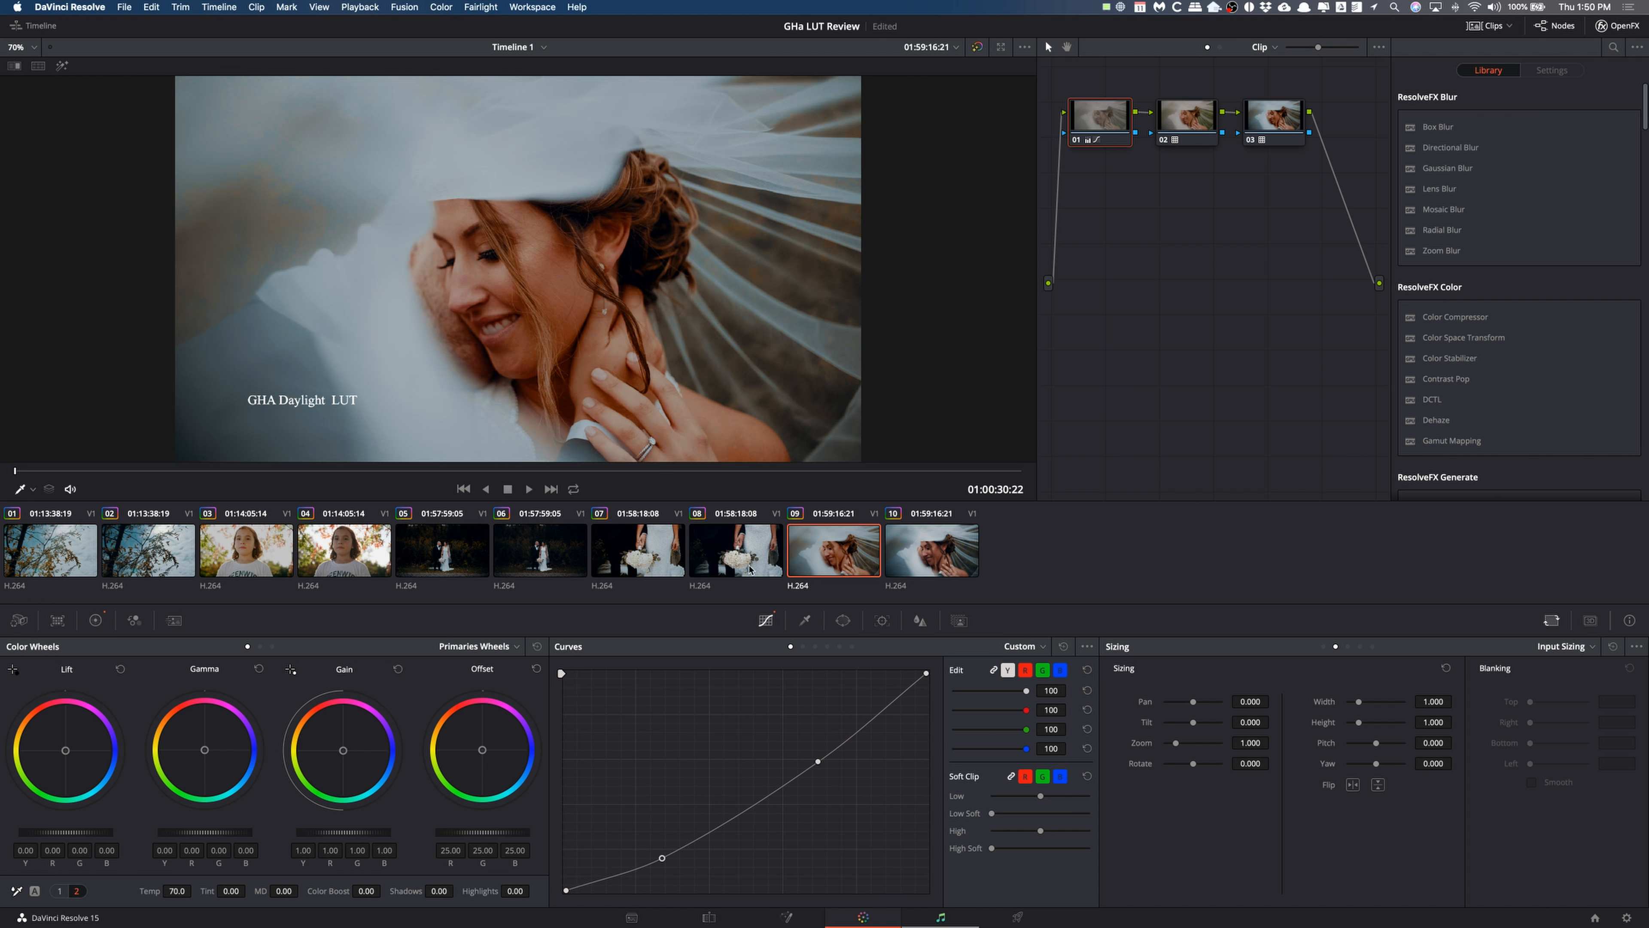
{"action": "left_click", "coordinate": [663, 557]}
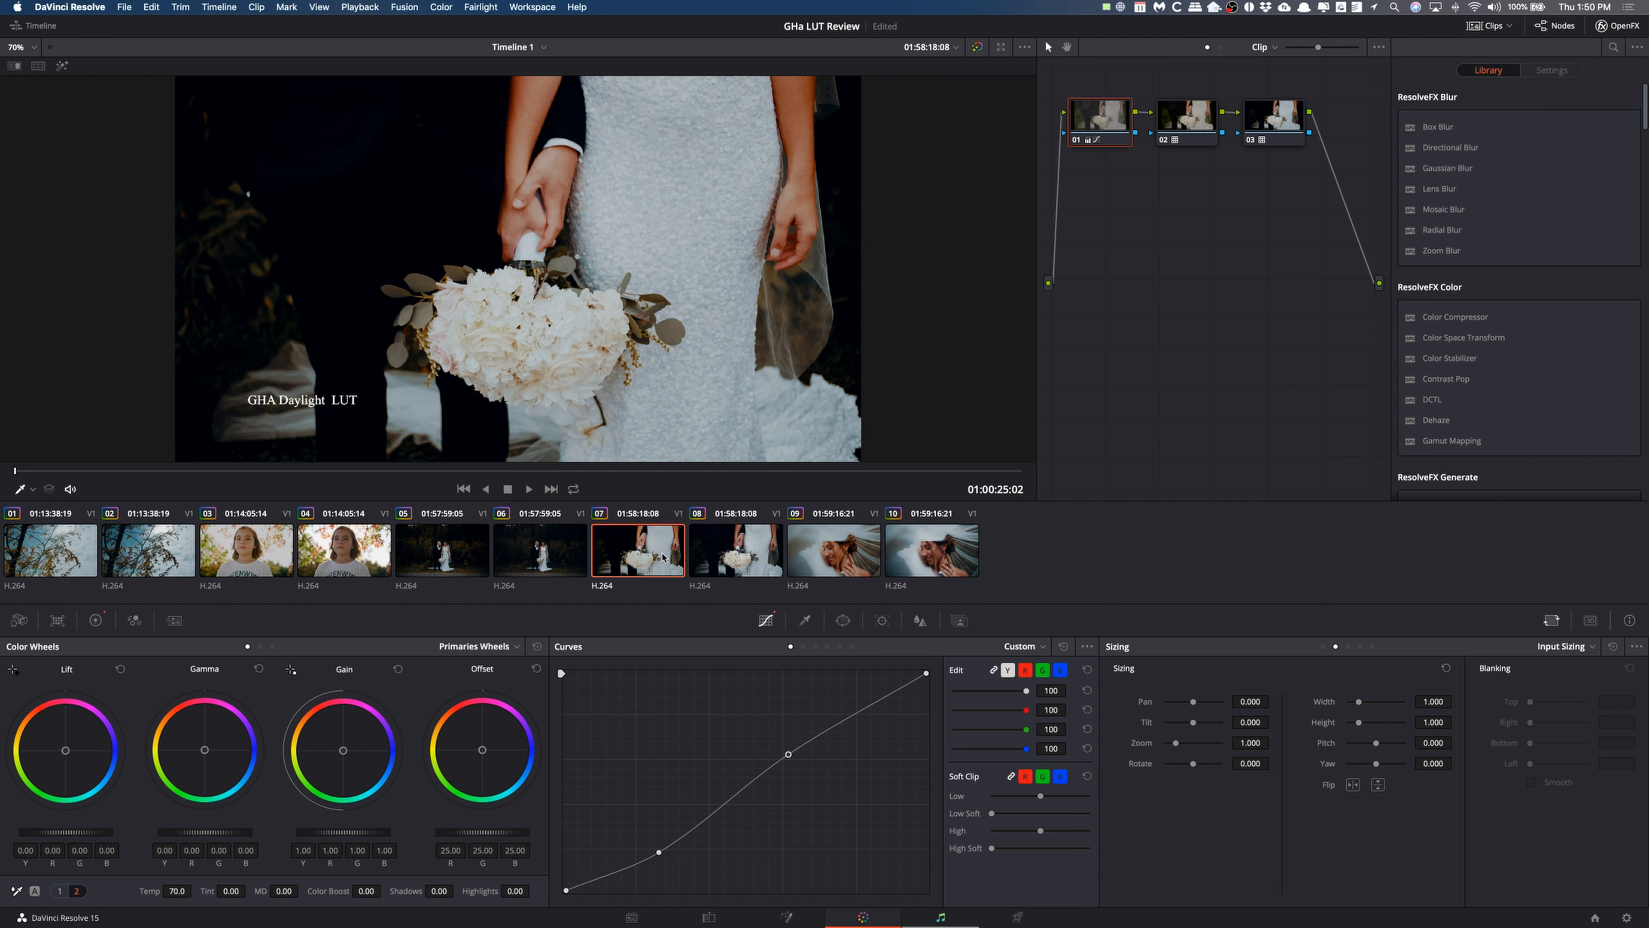